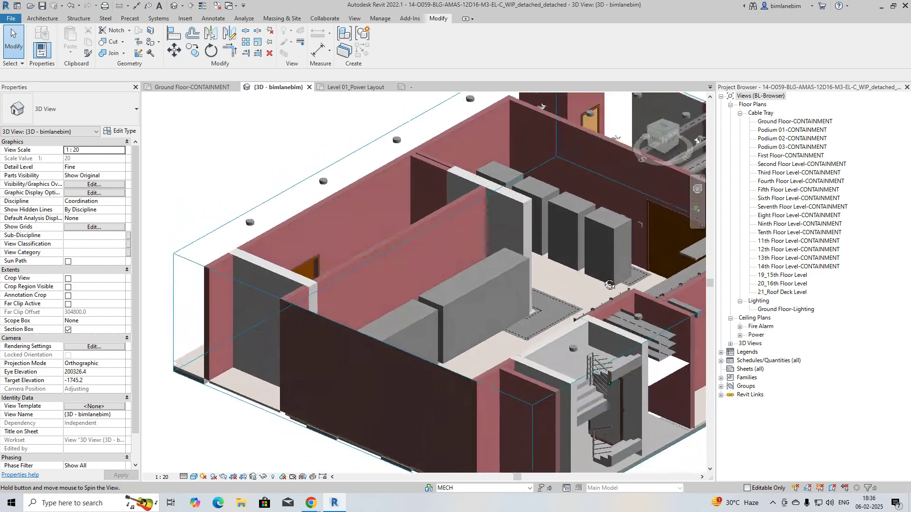
Switch to the Ground Floor-CONTAINMENT plan and bring up the row of four APFC panels below grid 07.
shift+middle_drag(427, 359, 545, 368)
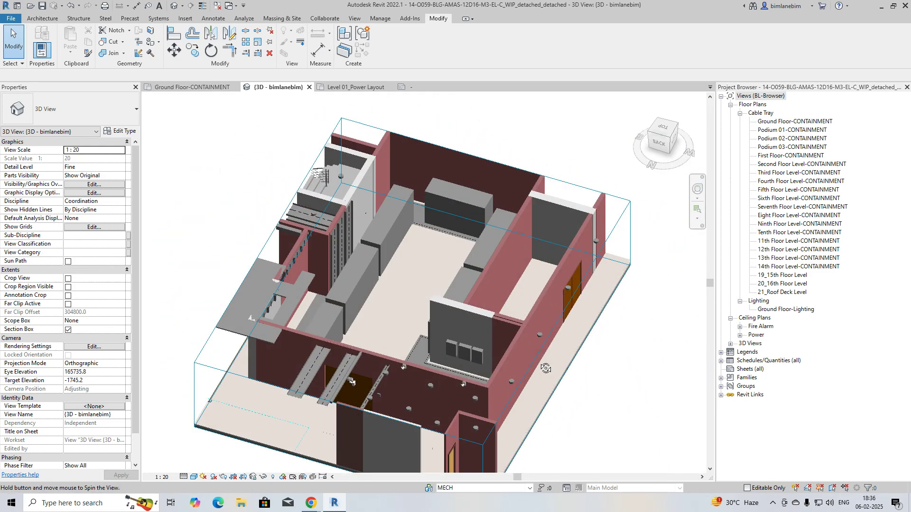
click(194, 88)
ctrl+scroll(334, 292, down, 6)
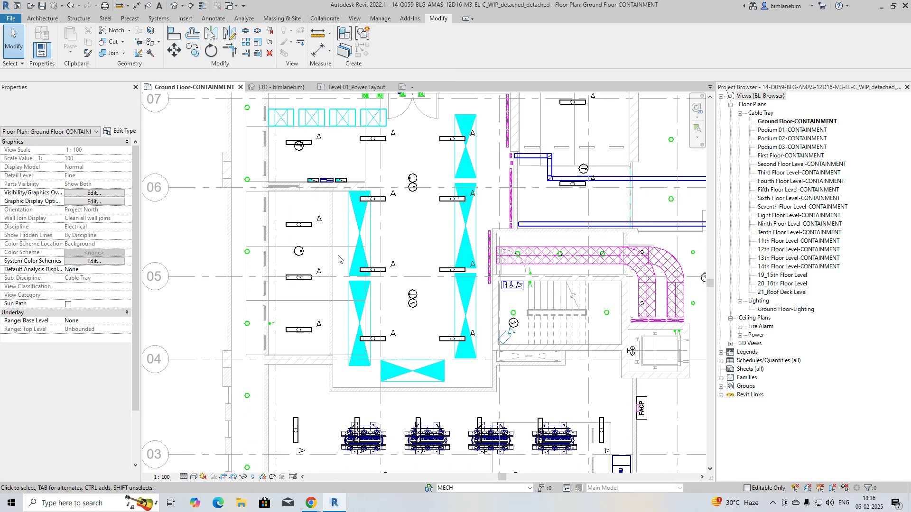
ctrl+scroll(350, 357, up, 6)
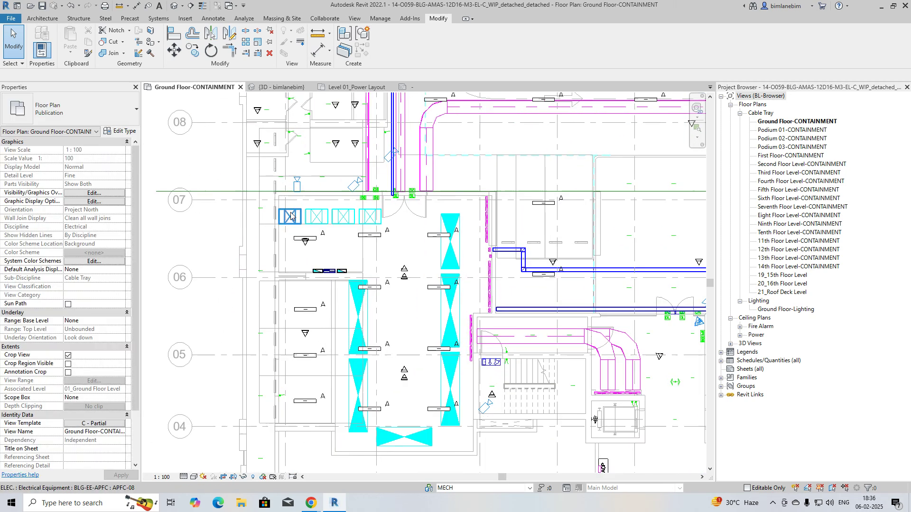
scroll(300, 242, up, 3)
middle_drag(300, 241, 446, 224)
scroll(446, 224, up, 1)
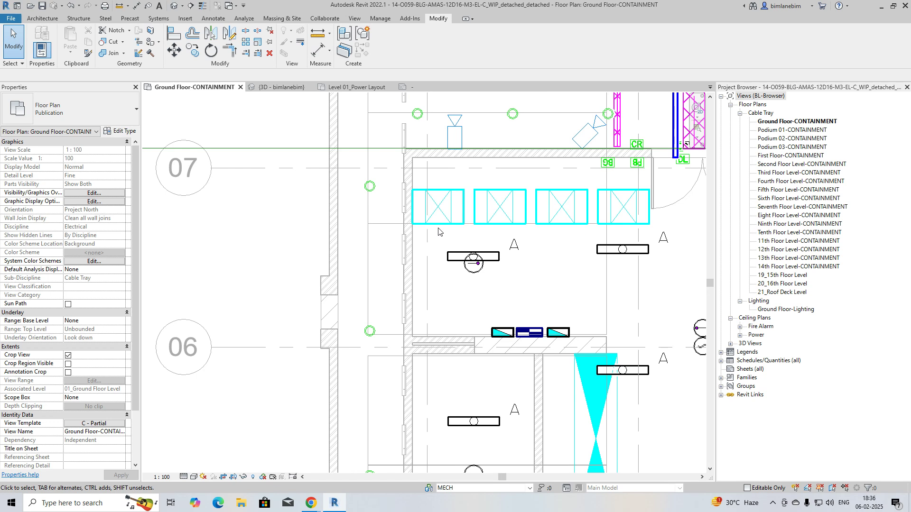
scroll(438, 228, up, 2)
middle_drag(438, 228, 384, 237)
Tag the first panel, APFC-08, with a Free End leader and place the tag outside the building wall.
key(g)
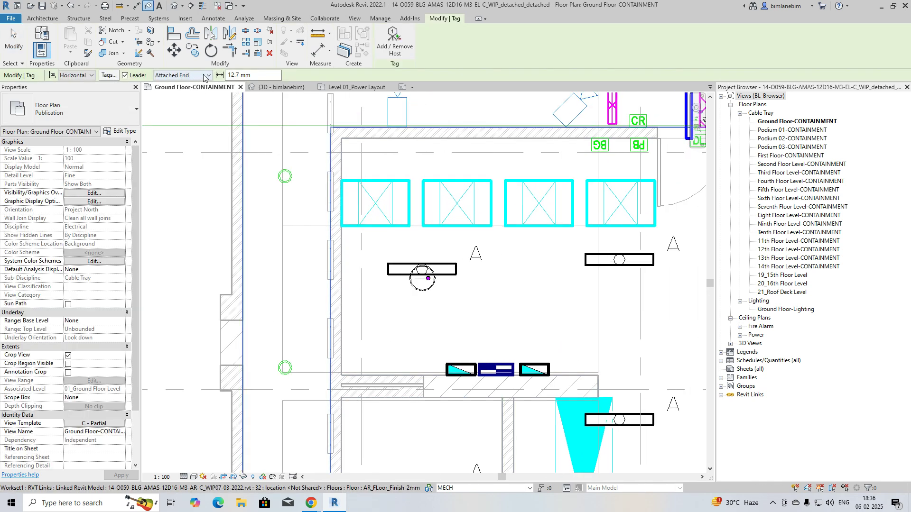
click(380, 181)
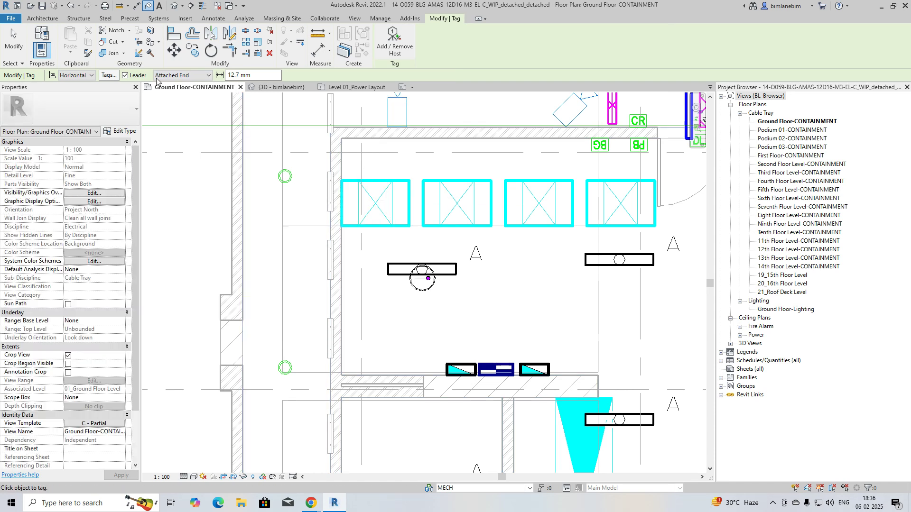
click(191, 78)
click(181, 94)
middle_drag(380, 251, 487, 380)
click(480, 311)
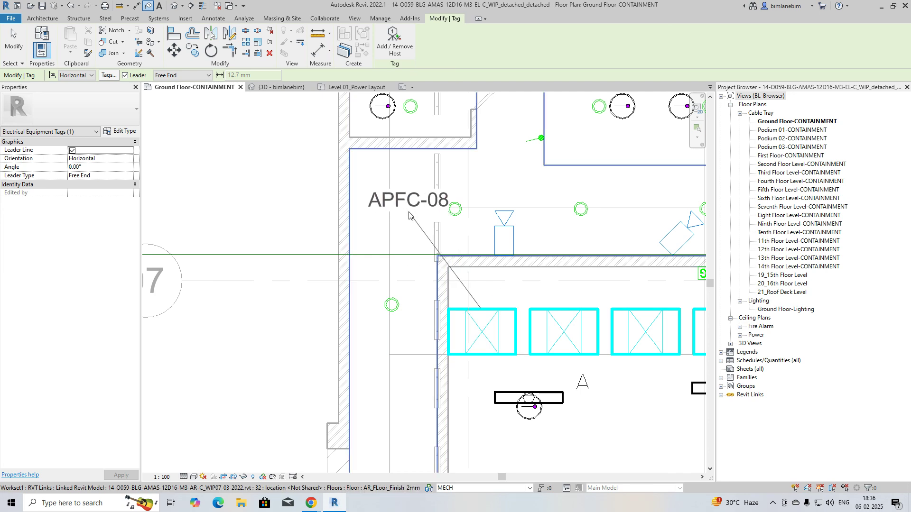
click(409, 211)
click(306, 216)
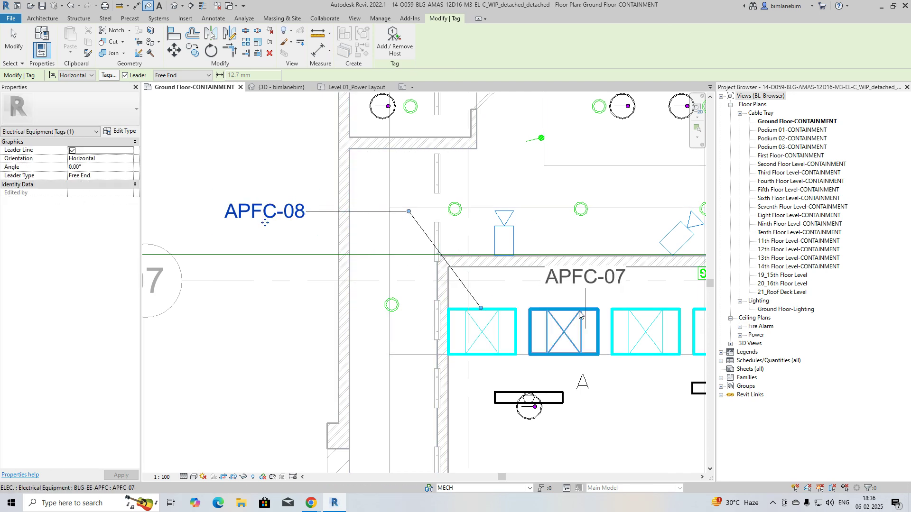
Tag the second panel, APFC-07, with a free-end leader and place its tag directly above the APFC-08 tag.
click(560, 254)
click(532, 193)
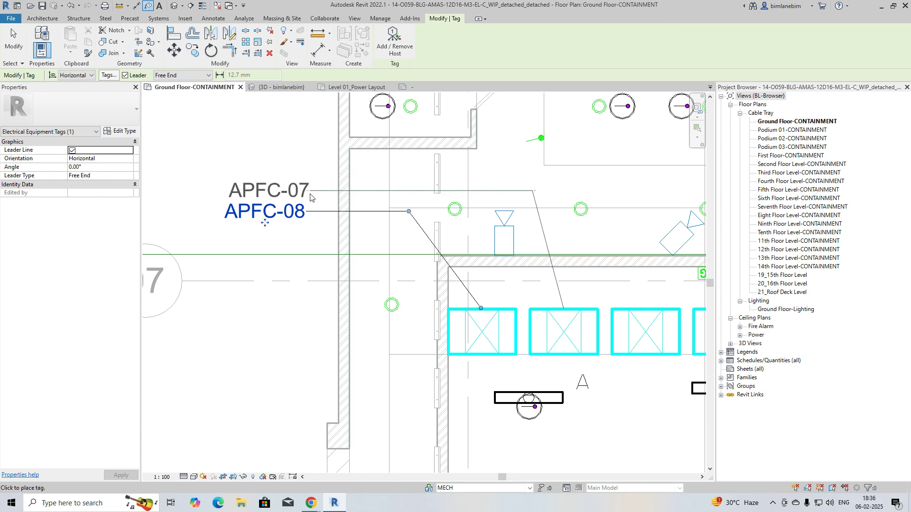
click(311, 194)
scroll(332, 197, down, 1)
key(Escape)
key(Escape)
scroll(500, 187, up, 1)
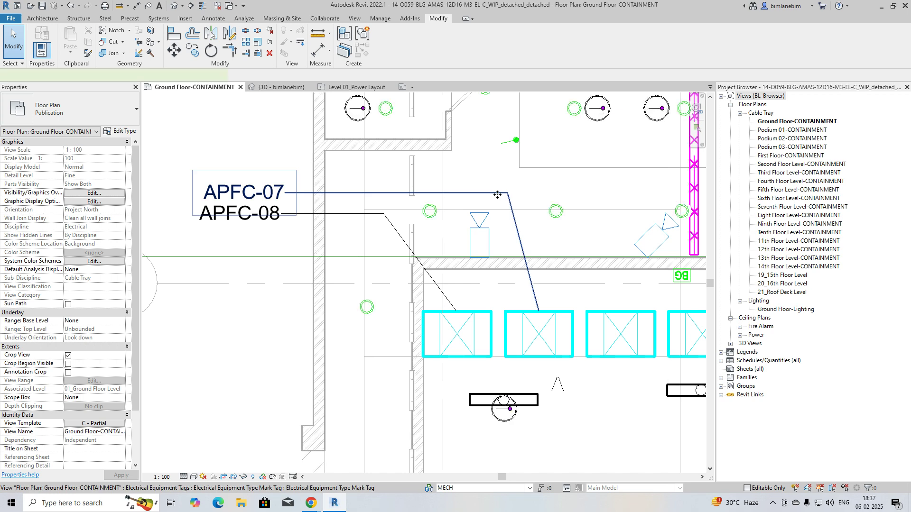
Move the elbow of the APFC-07 tag leader closer to the tag so it slants parallel to the APFC-08 leader.
click(498, 193)
drag(507, 193, 482, 193)
click(430, 242)
scroll(430, 242, down, 1)
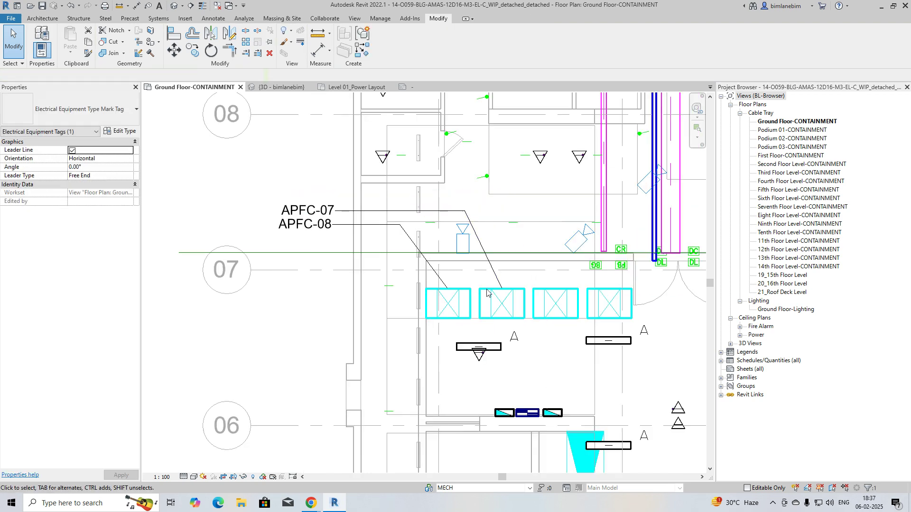
middle_drag(525, 319, 441, 276)
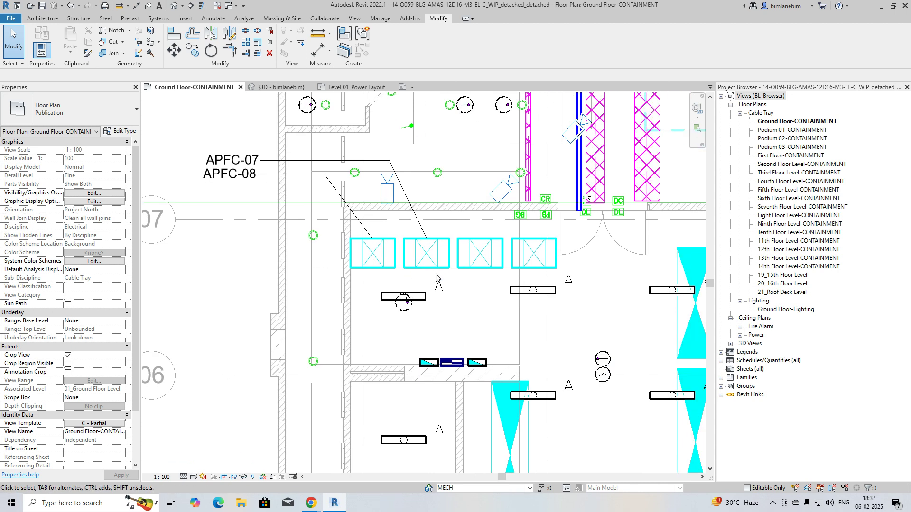
Delete the APFC-07 and APFC-08 tags from the plan.
click(249, 177)
key(Delete)
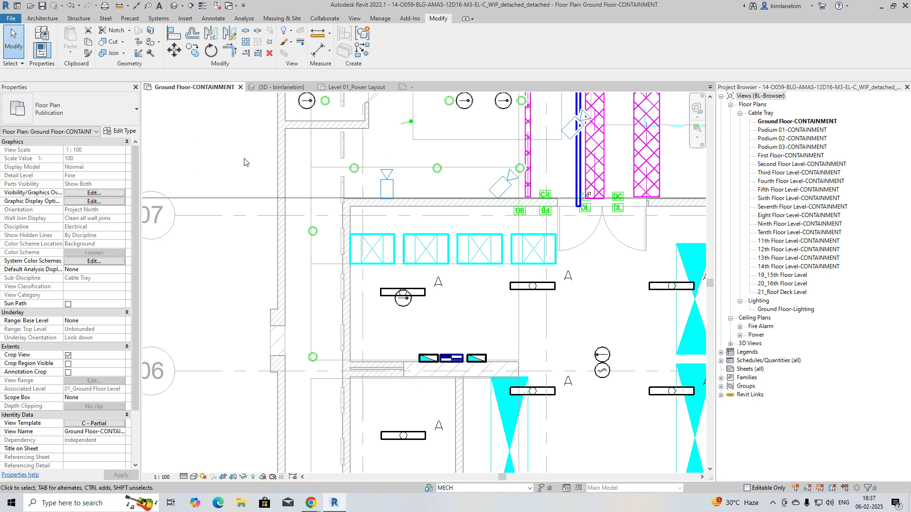
middle_drag(334, 257, 335, 249)
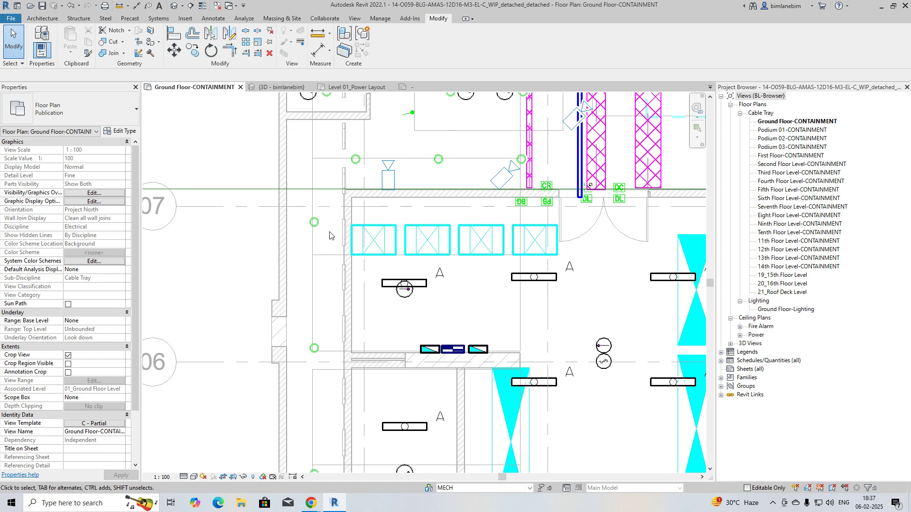
Draw a building section line just below the four APFC panels, from outside the wall to the double door, facing the panels.
click(356, 19)
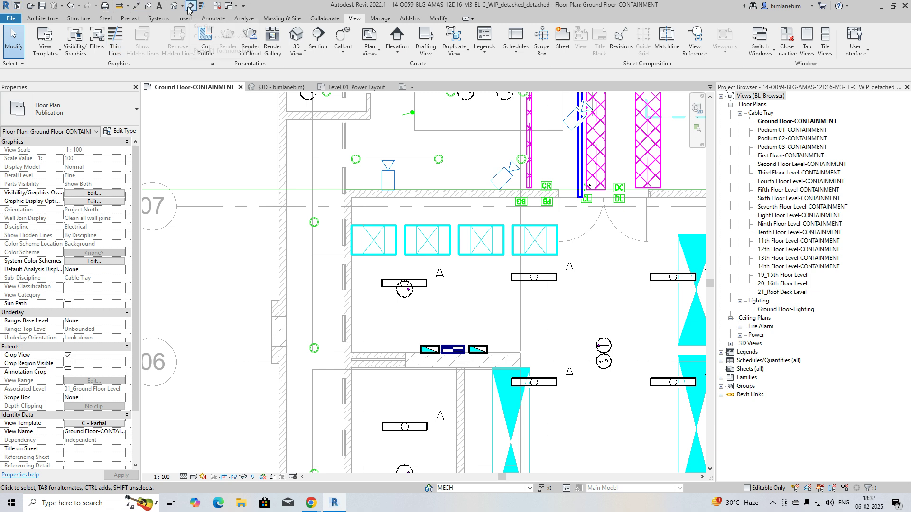
click(318, 39)
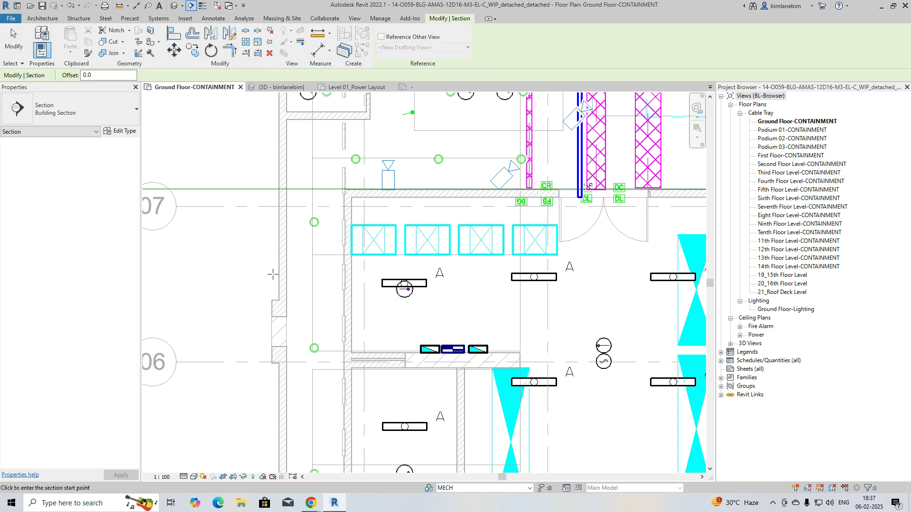
click(255, 265)
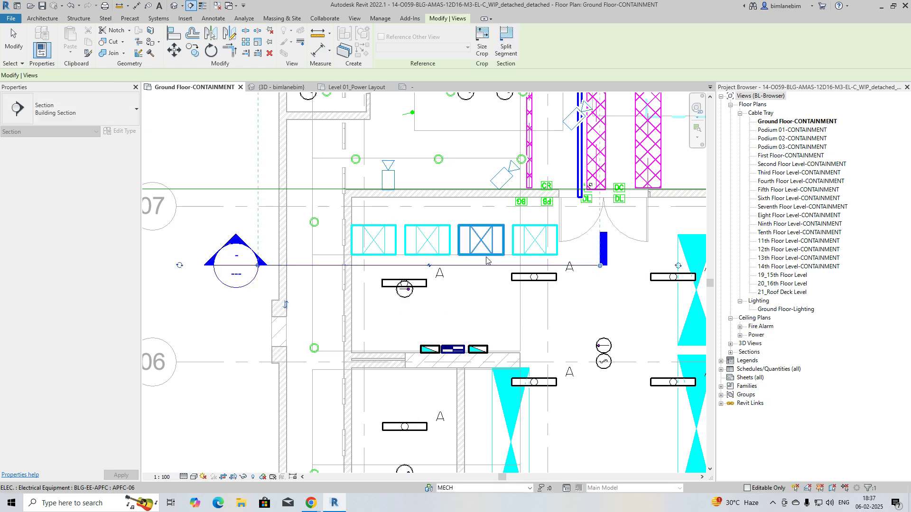
Reduce the new section's view depth to about 2146 mm so it ends just past the wall behind the panels.
scroll(403, 266, down, 5)
middle_drag(416, 203, 406, 349)
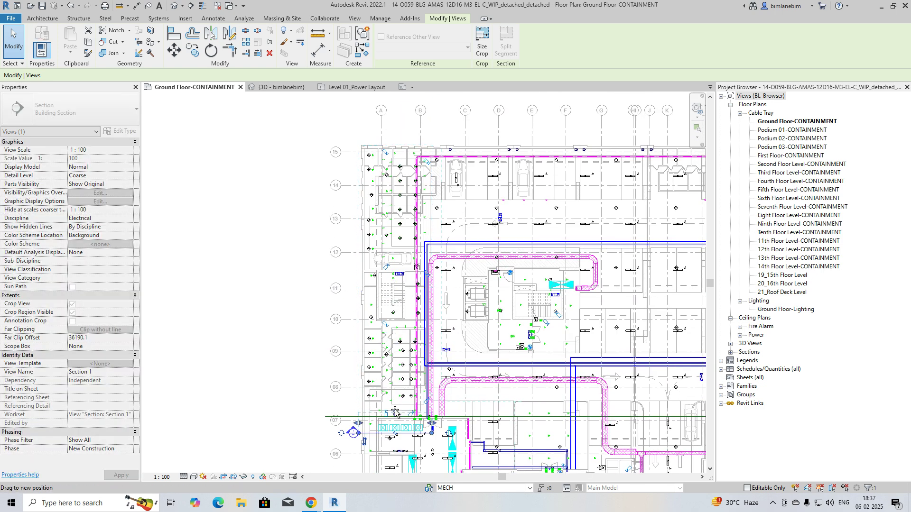
scroll(395, 413, up, 6)
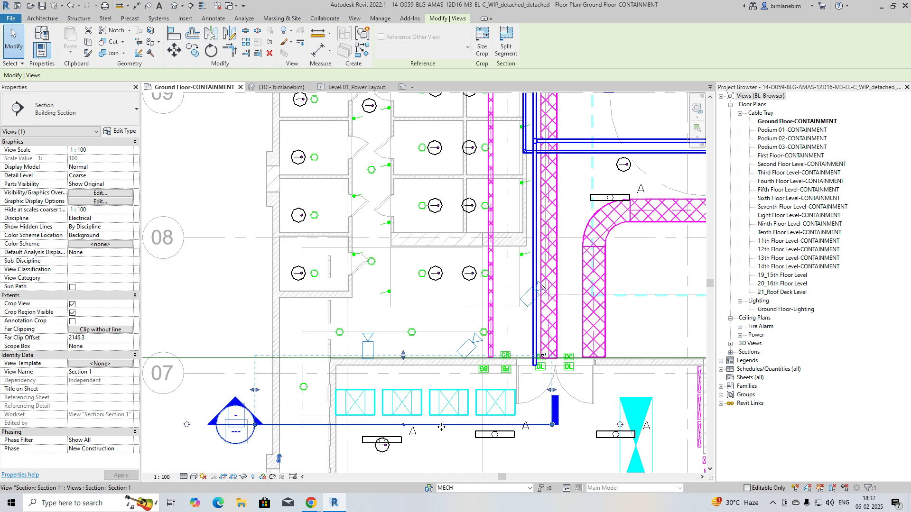
Open the section's view and extend the bottom of its crop region below the ground floor level.
right_click(441, 427)
click(472, 220)
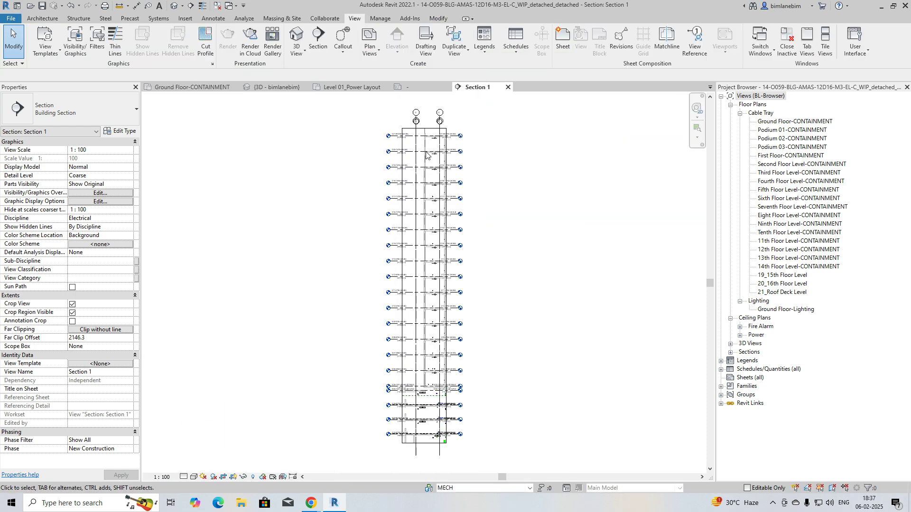
middle_drag(422, 351, 375, 273)
scroll(365, 337, up, 2)
middle_drag(380, 373, 379, 270)
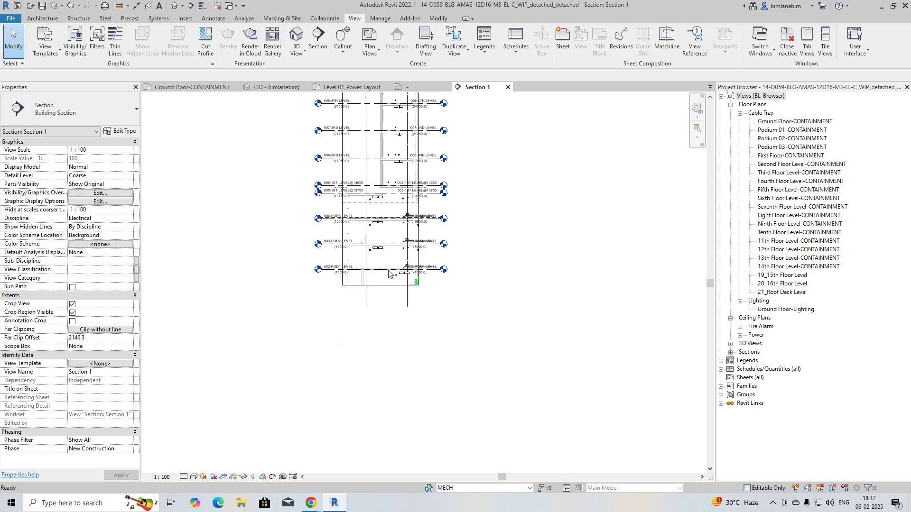
click(385, 285)
scroll(383, 293, up, 1)
drag(378, 309, 379, 366)
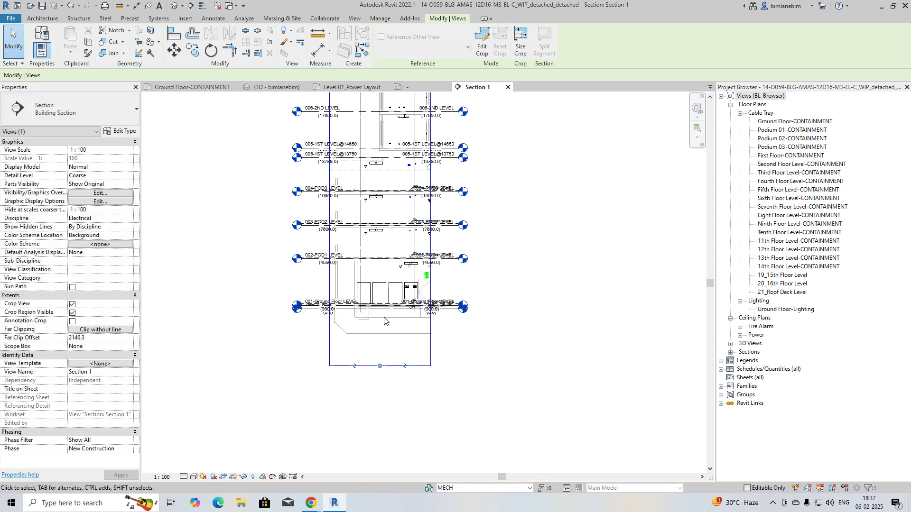
Set the section view to 1:20 scale, Fine detail level and Shaded visual style.
click(163, 478)
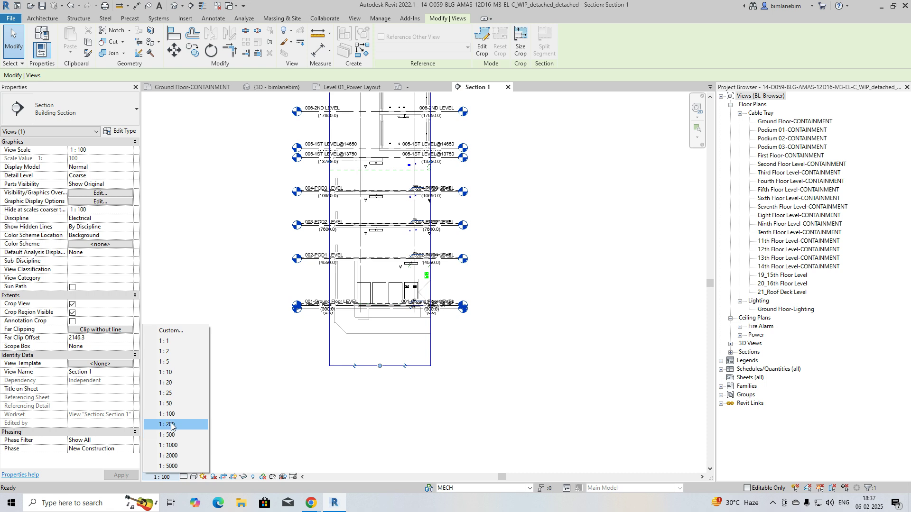
click(174, 383)
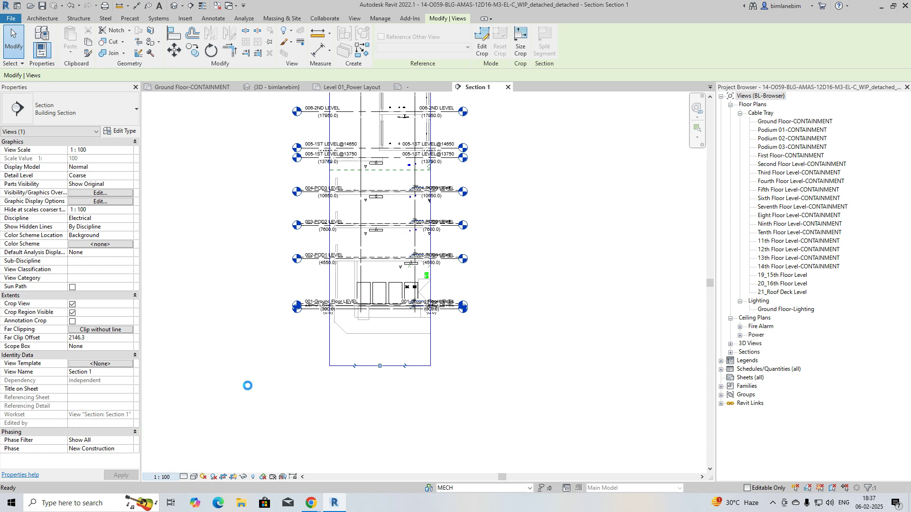
click(248, 386)
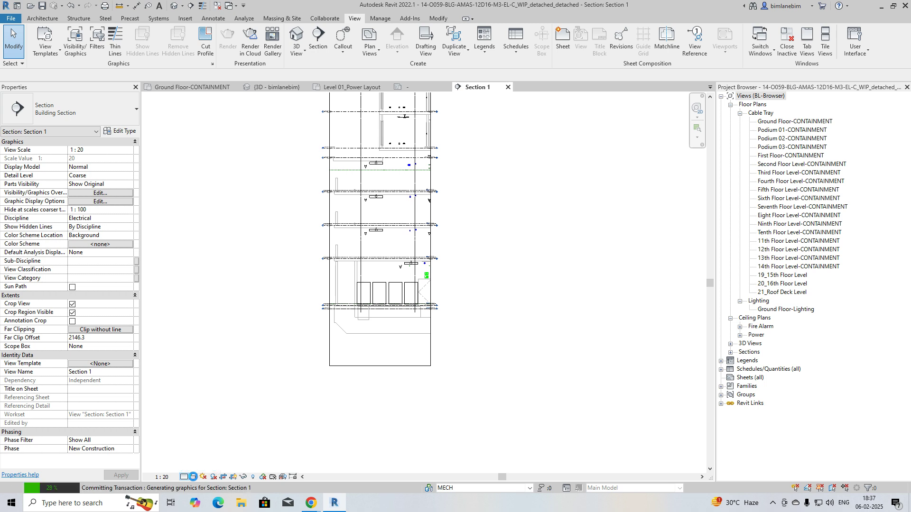
click(196, 477)
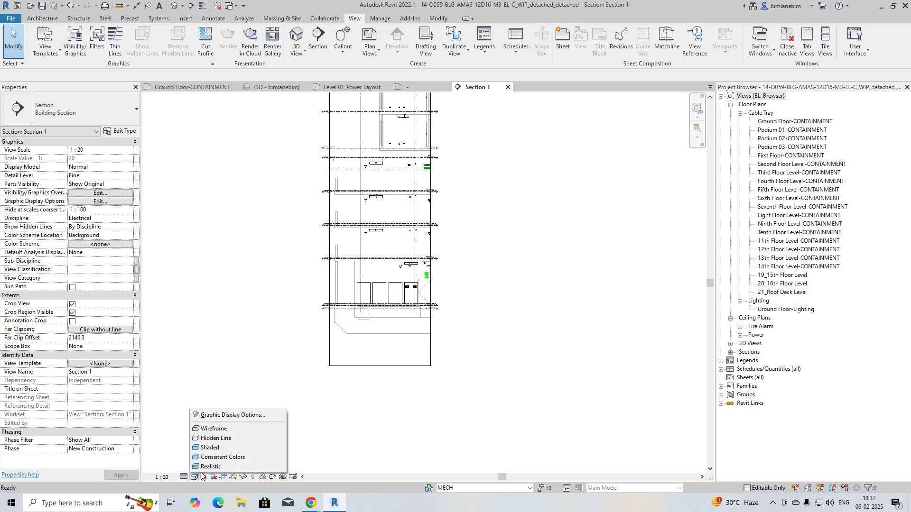
click(209, 447)
Lower the top of the section's crop region to just above the first podium level, leaving only the ground floor storey.
scroll(323, 412, down, 3)
scroll(342, 209, up, 3)
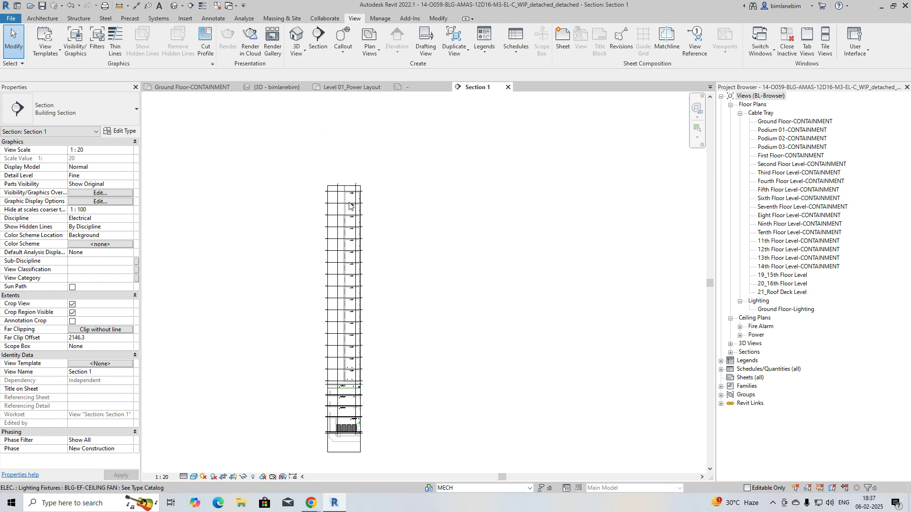
click(341, 204)
scroll(343, 203, up, 5)
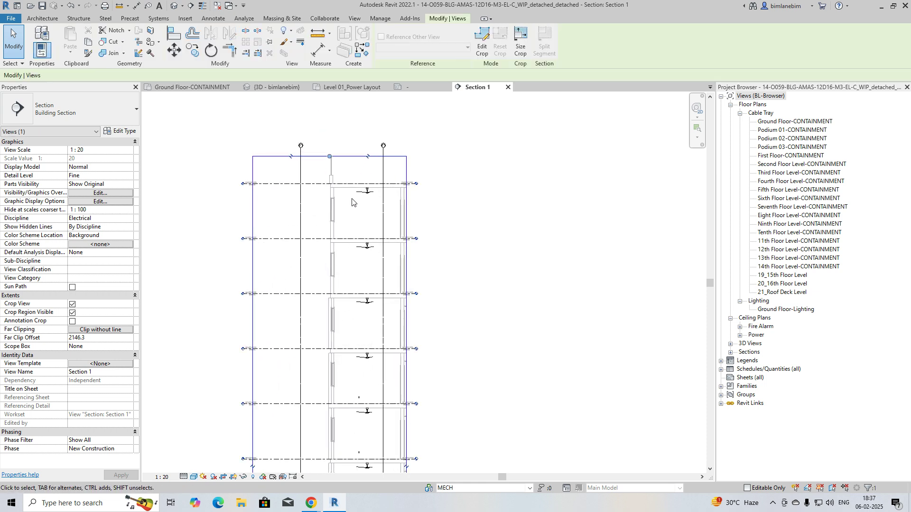
scroll(382, 204, down, 5)
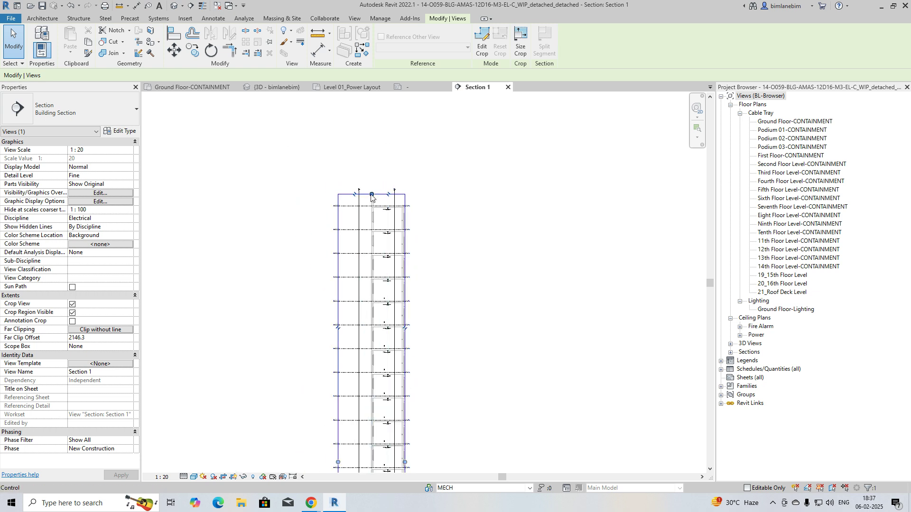
drag(371, 334, 398, 411)
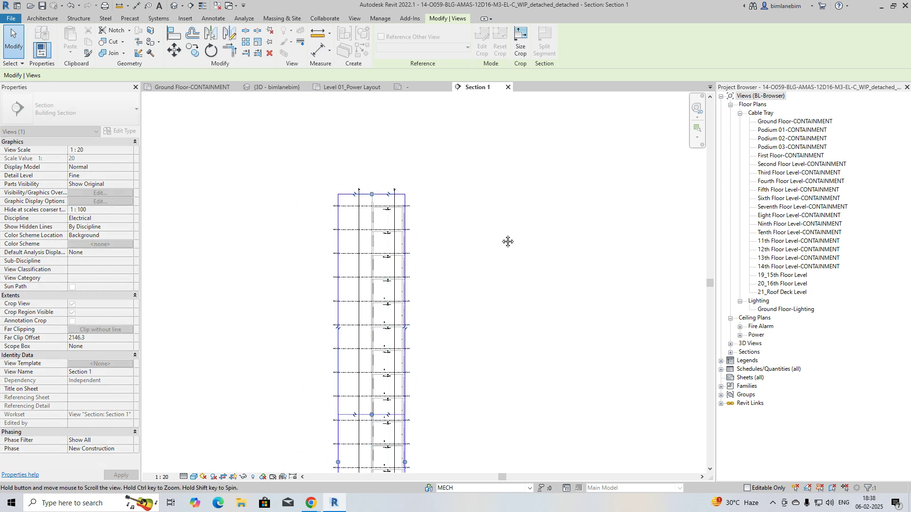
middle_drag(507, 242, 506, 241)
scroll(450, 278, down, 2)
middle_drag(441, 283, 440, 198)
scroll(368, 166, up, 1)
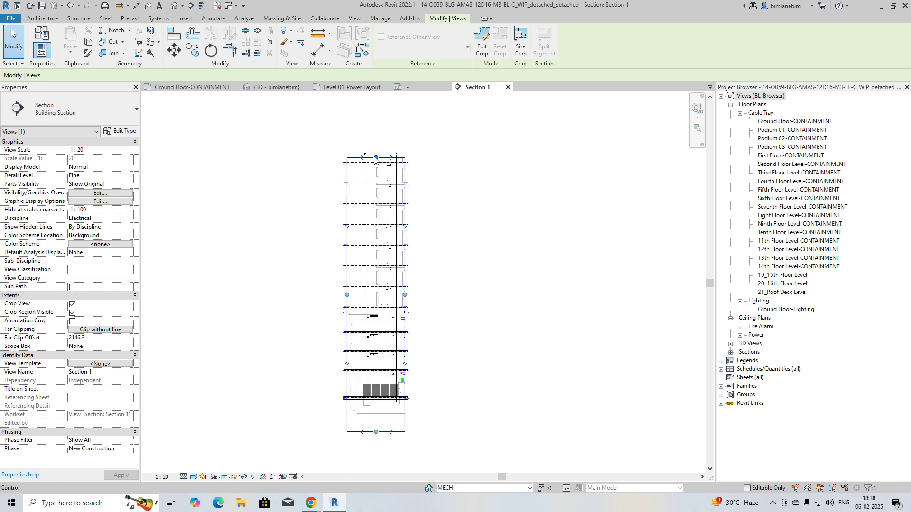
drag(375, 158, 367, 361)
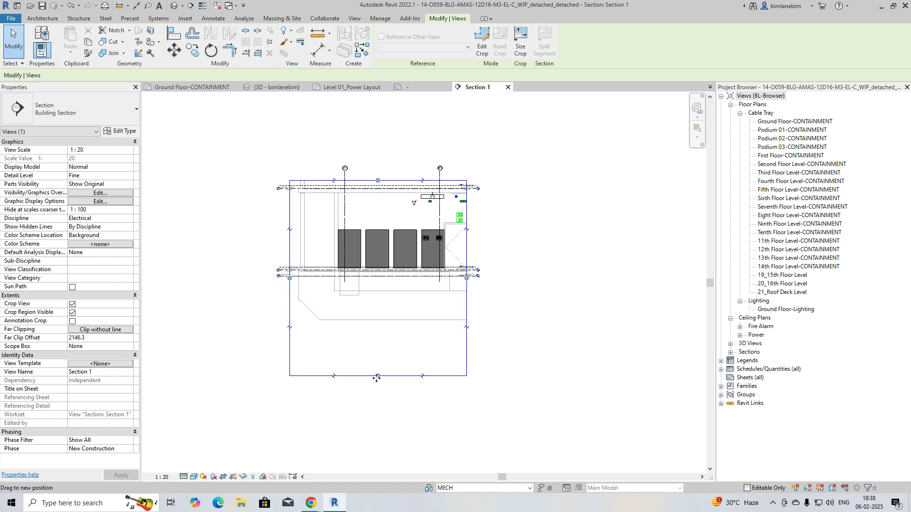
Raise the crop region's bottom edge to just below the floor outline and widen it to include the double door beside the panels.
drag(377, 378, 374, 323)
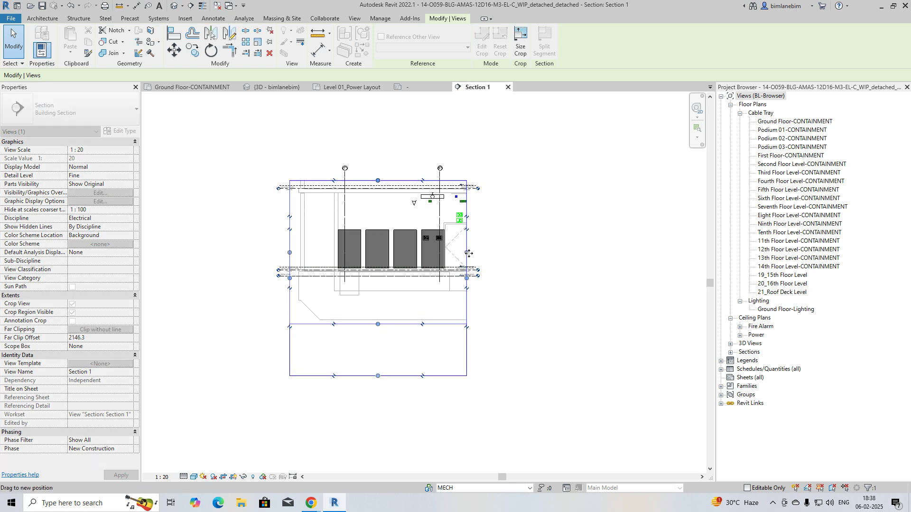
drag(469, 253, 520, 254)
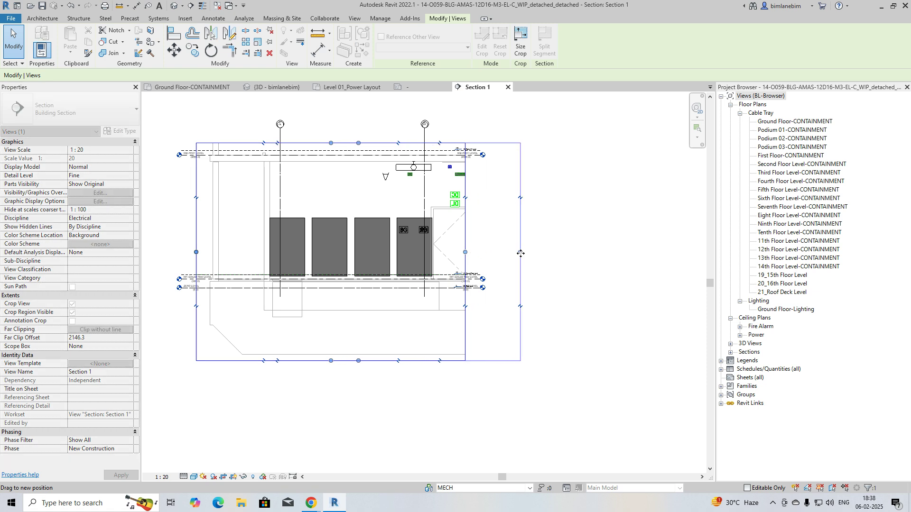
middle_drag(347, 303, 378, 348)
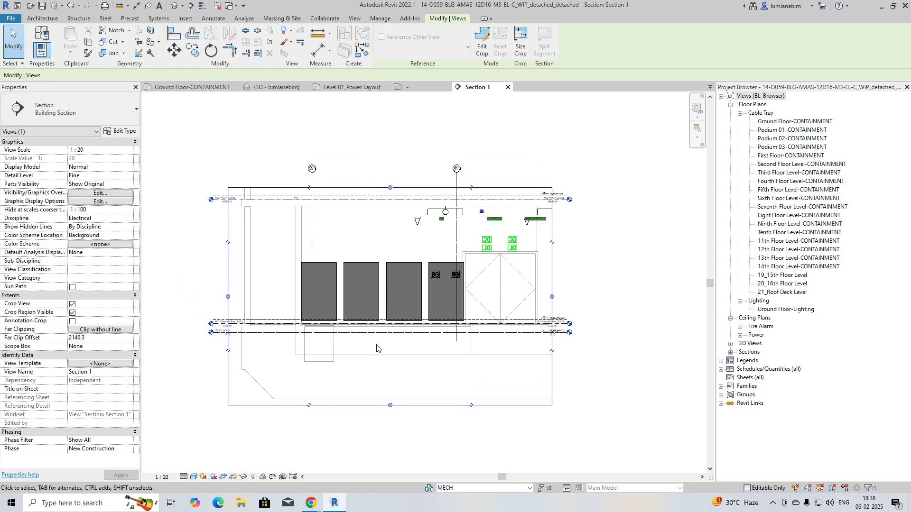
click(365, 346)
key(g)
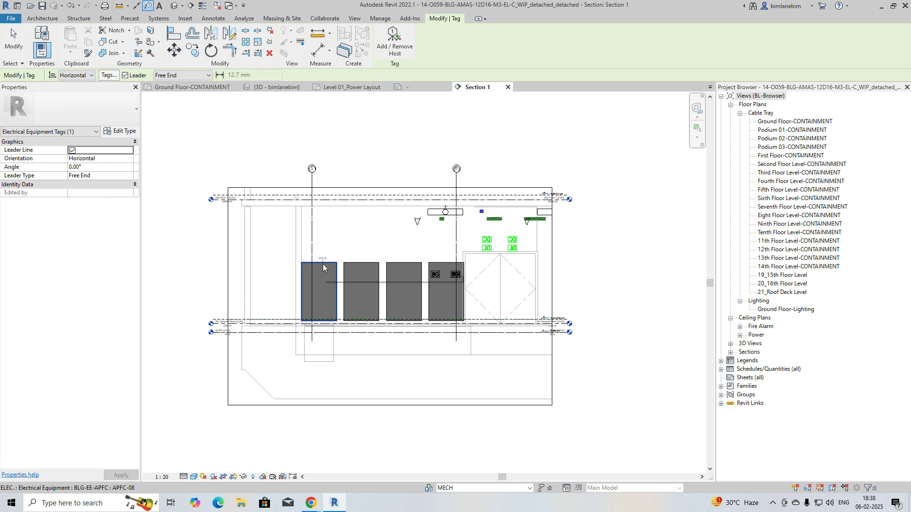
click(322, 264)
scroll(321, 262, up, 2)
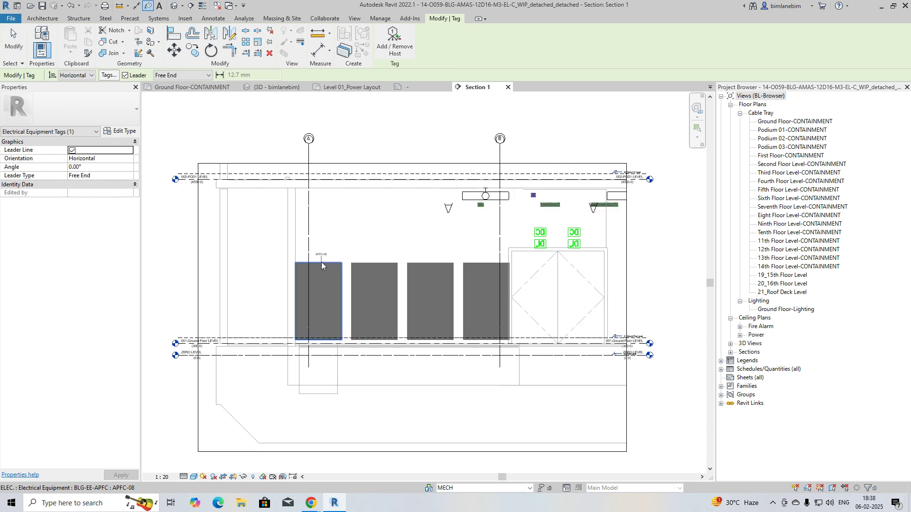
Set the APFC section view's scale to 1:50 and leave the active tagging command.
click(162, 477)
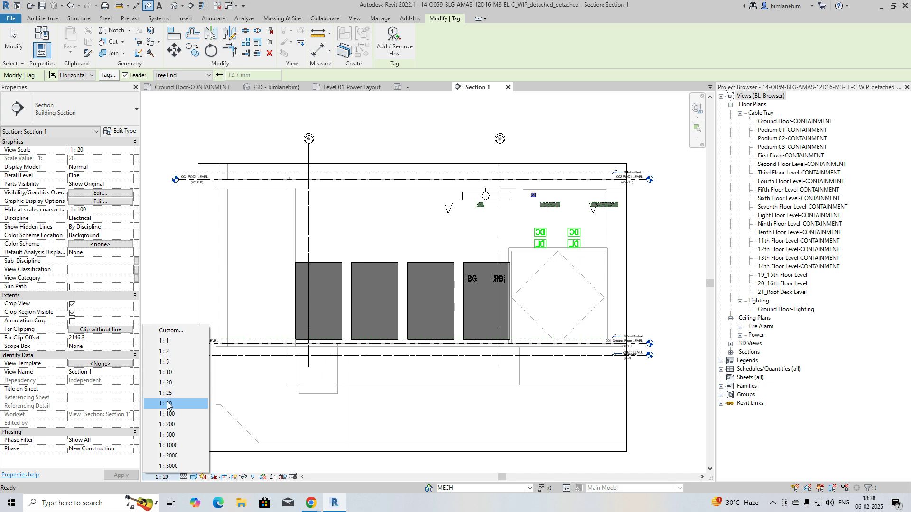
click(167, 404)
key(Escape)
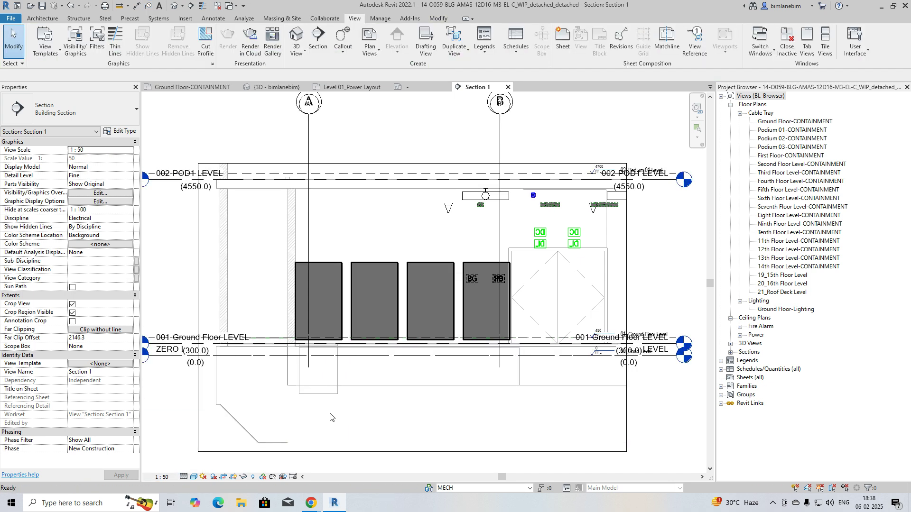
Tag the three leftmost APFC panels with leadered equipment tags, stacking the tags in an aligned column above and left of the panels.
key(t)
key(g)
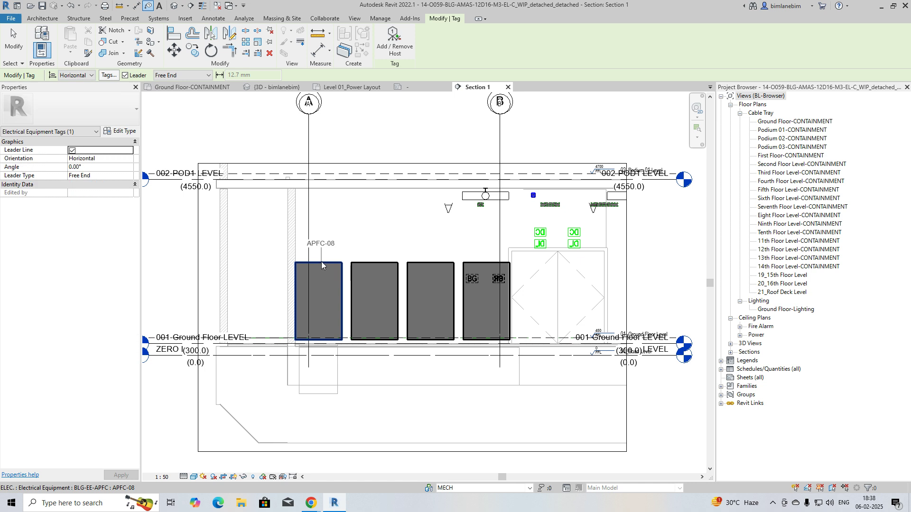
click(321, 261)
click(268, 232)
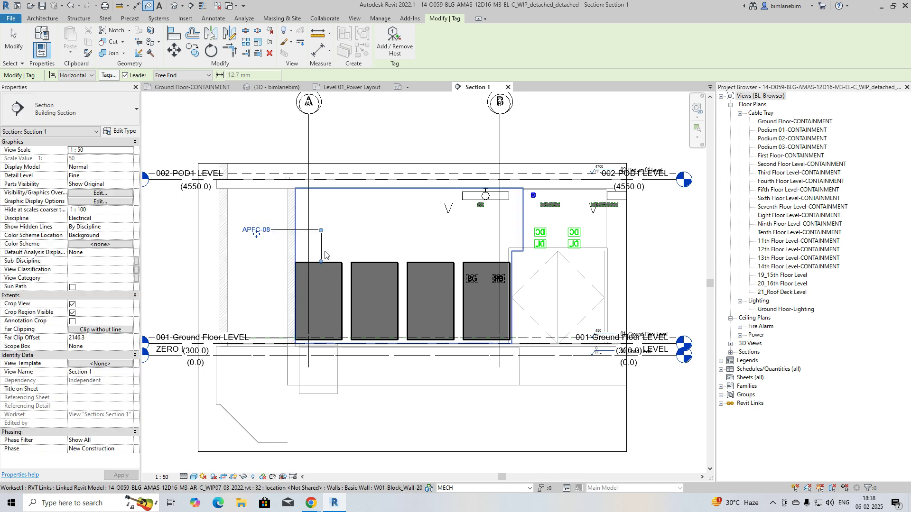
click(375, 263)
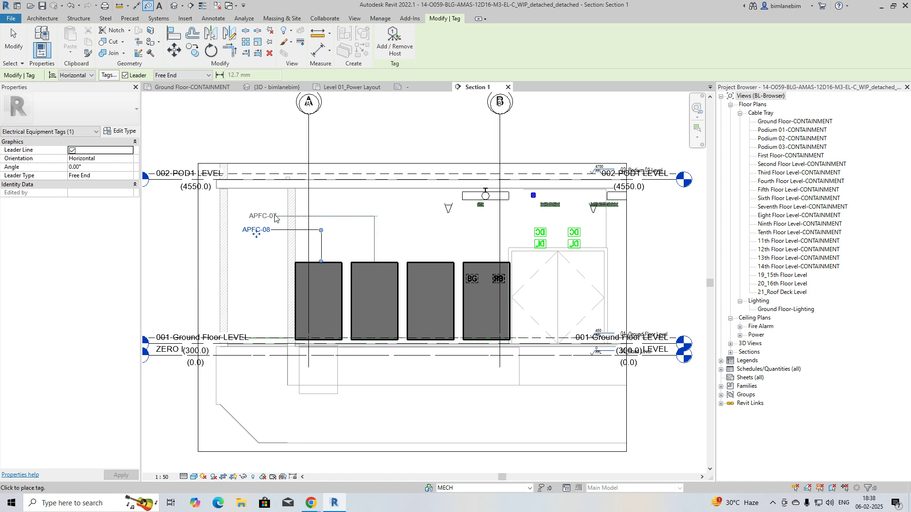
click(271, 219)
click(426, 263)
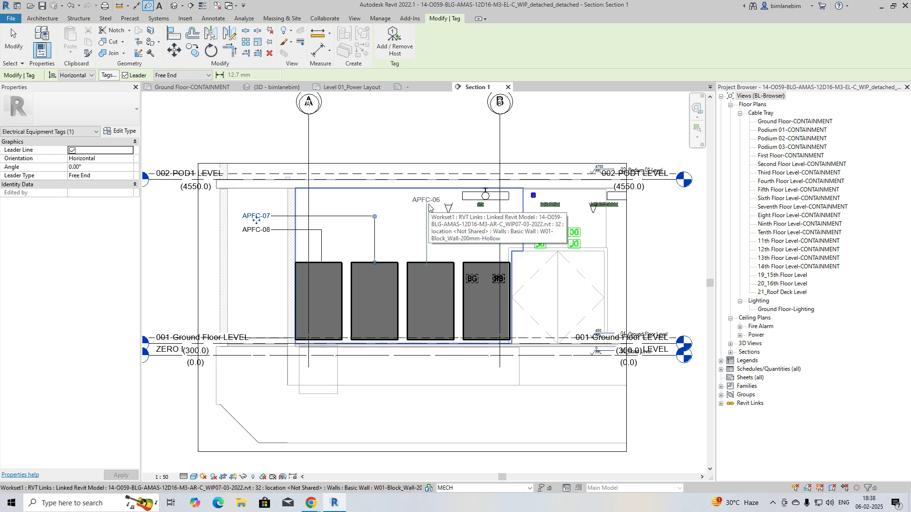
click(426, 204)
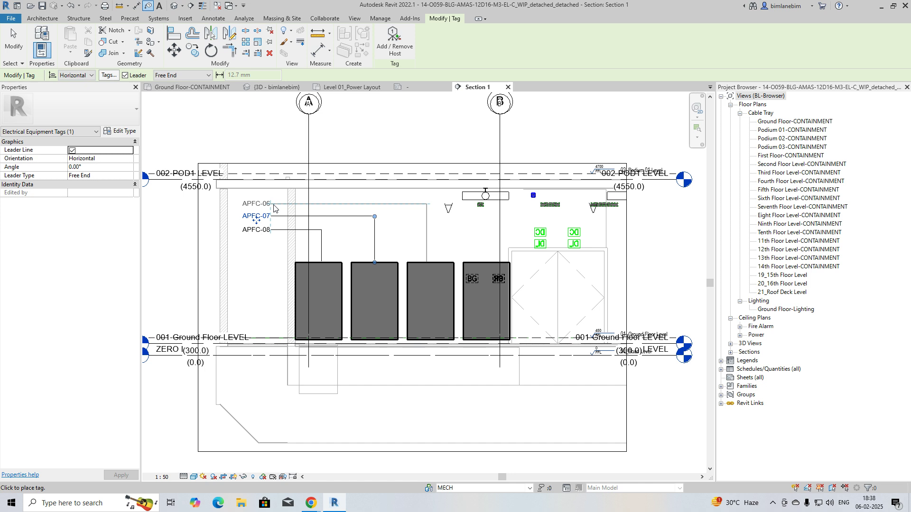
click(273, 208)
Tag the rightmost APFC panel with a leadered equipment tag placed beyond the double door, and end tagging.
click(481, 261)
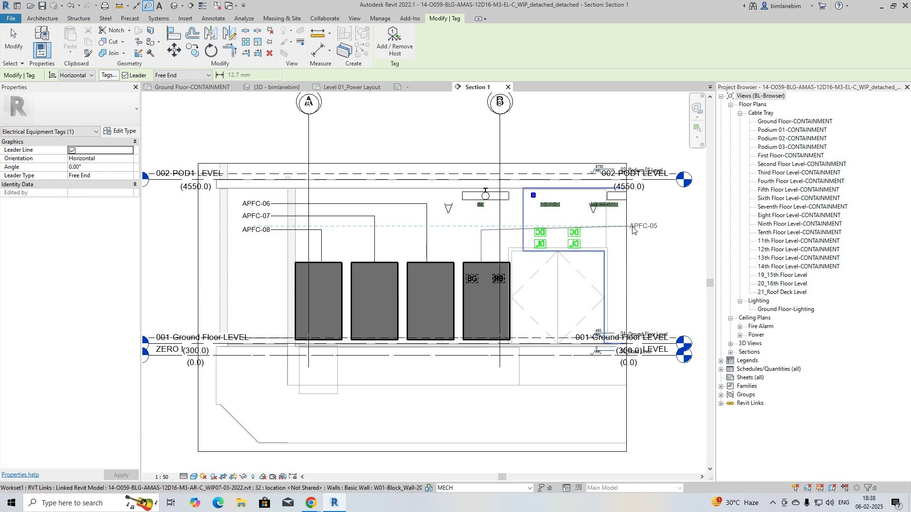
click(641, 236)
scroll(642, 236, up, 2)
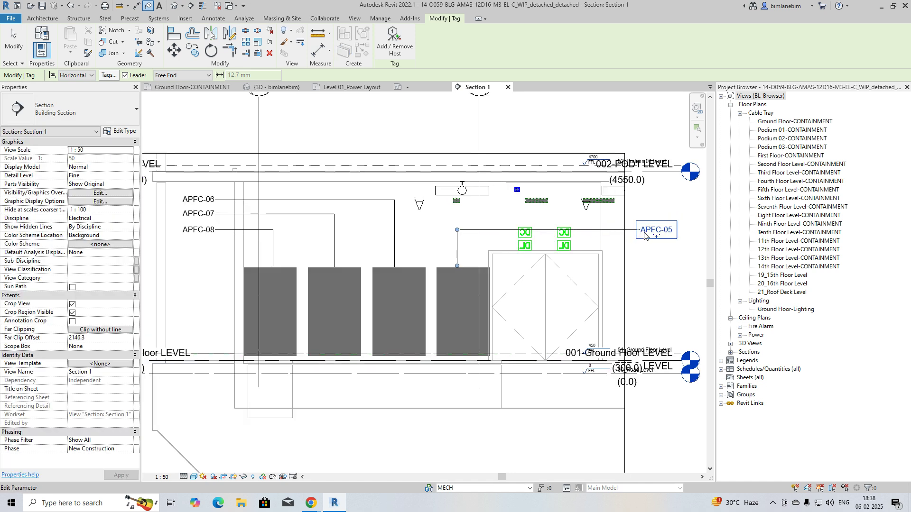
scroll(395, 303, down, 3)
key(Escape)
key(Escape)
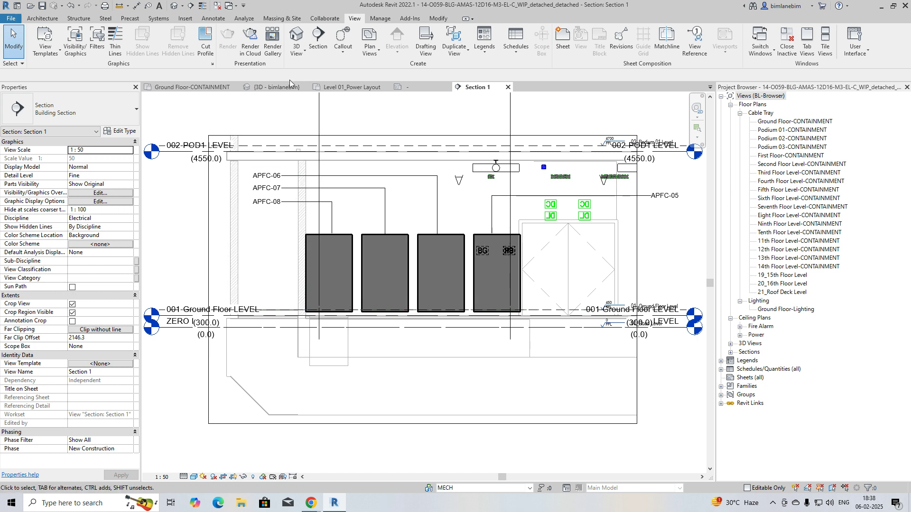
Add an aligned dimension from the floor finish to the top of the leftmost APFC panel, placed left of the panel.
click(214, 19)
click(38, 43)
scroll(280, 299, up, 2)
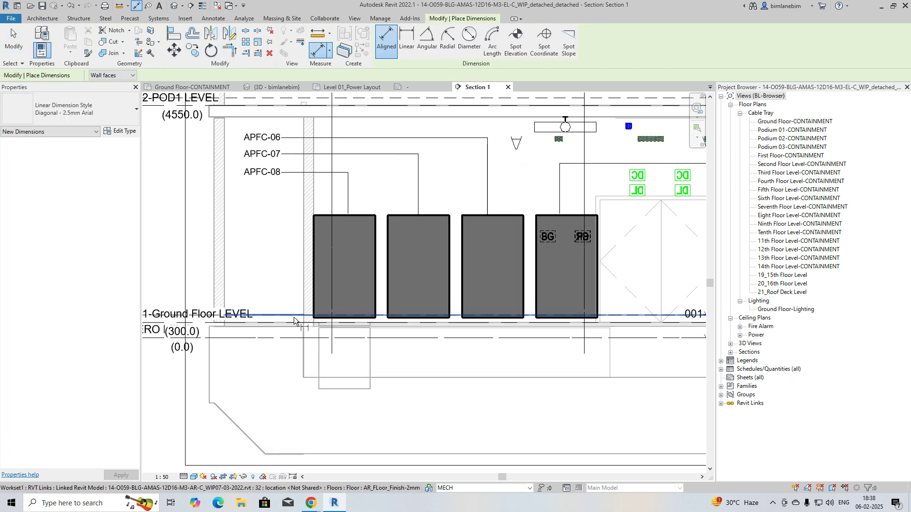
click(294, 317)
scroll(321, 228, up, 1)
click(324, 215)
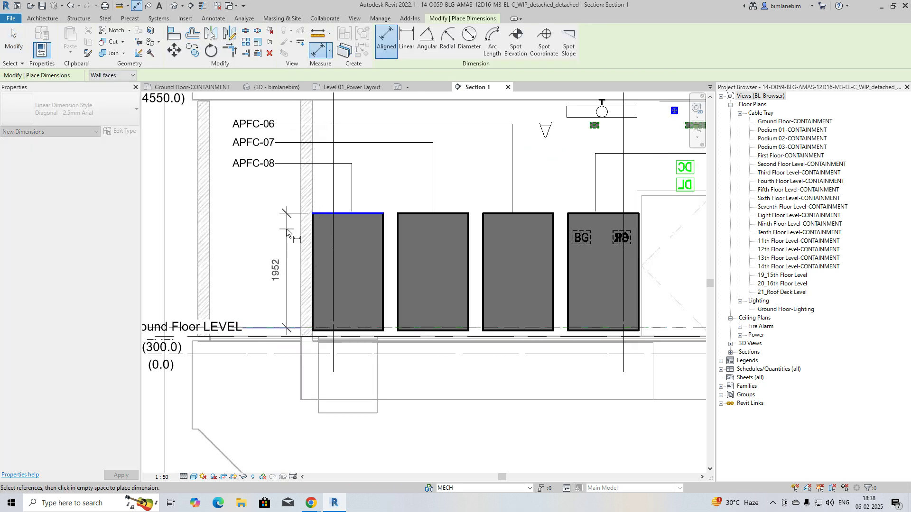
click(286, 229)
scroll(393, 269, down, 1)
middle_drag(393, 270, 338, 260)
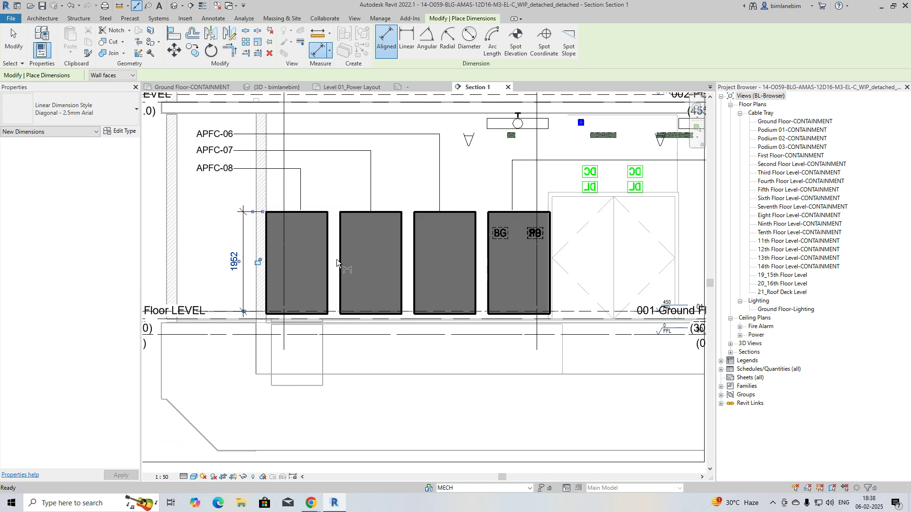
scroll(267, 203, up, 1)
click(267, 204)
click(350, 212)
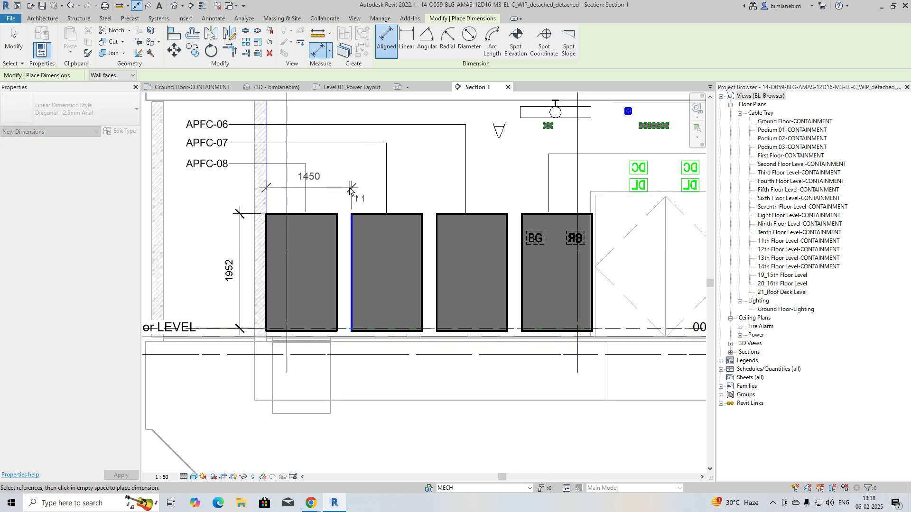
key(Escape)
key(Escape)
scroll(381, 225, down, 1)
scroll(382, 225, up, 1)
scroll(416, 281, down, 1)
mouse_move(426, 297)
middle_down()
mouse_move(371, 288)
mouse_move(430, 289)
middle_up()
In the Ground Floor-CONTAINMENT plan, copy the APFC section to just below the row of four transformers near grid 03.
click(193, 88)
scroll(384, 220, up, 2)
click(383, 217)
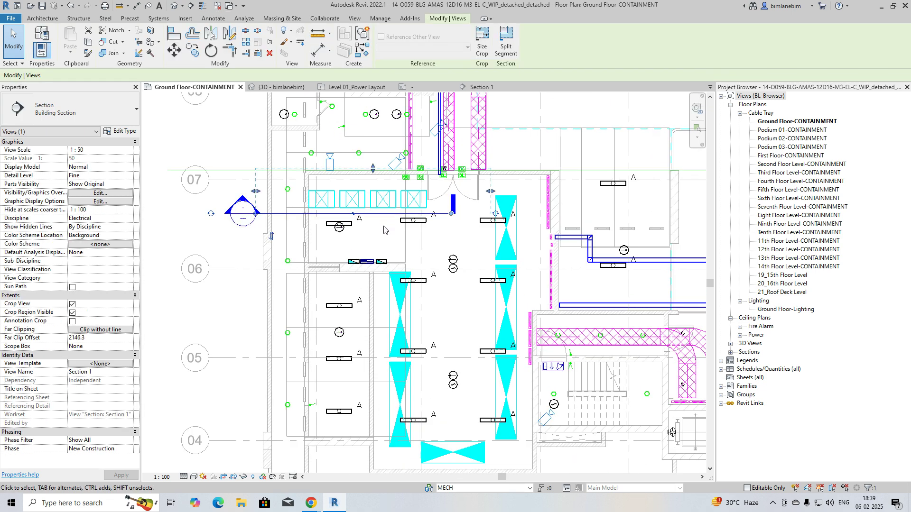
mouse_move(384, 227)
middle_down()
mouse_move(372, 184)
mouse_move(372, 211)
middle_up()
key(c)
key(o)
click(370, 199)
middle_drag(408, 341, 399, 196)
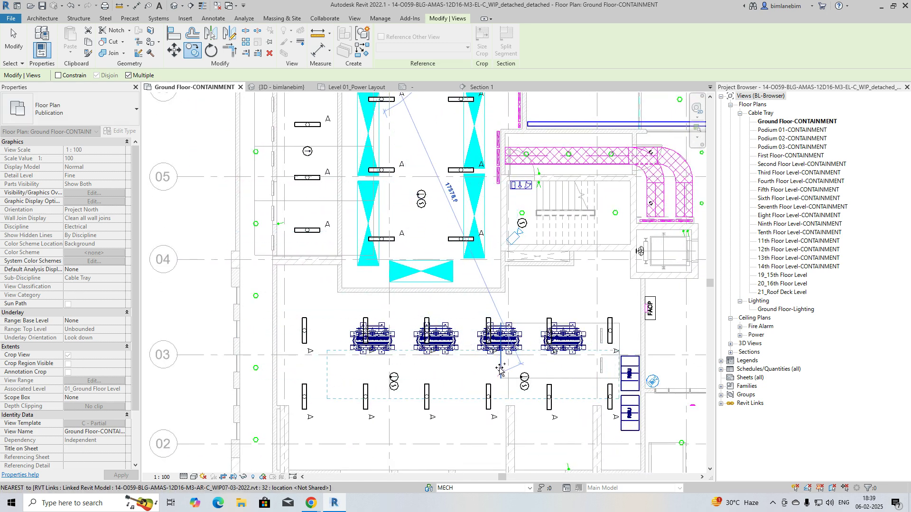
scroll(499, 369, up, 2)
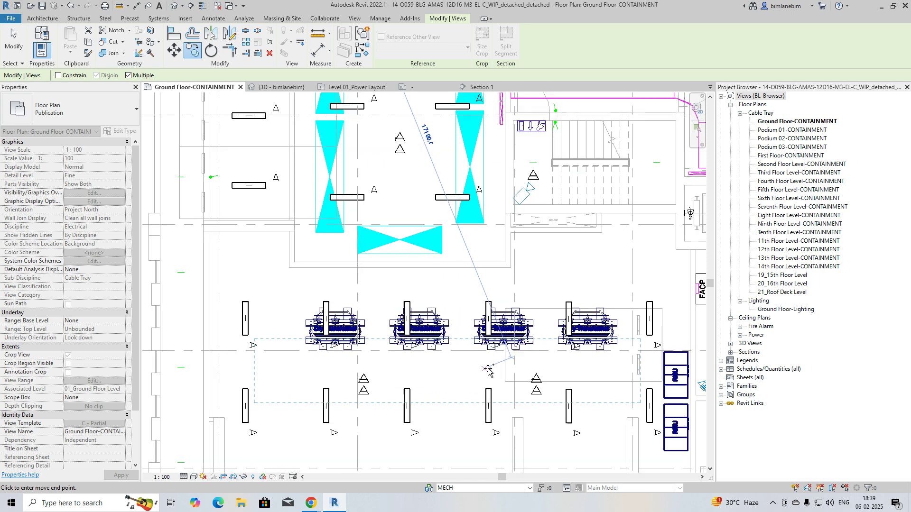
scroll(450, 355, down, 1)
click(451, 355)
key(Escape)
key(Escape)
Open the view of the copied transformer section and set its scale to 1:25.
click(457, 357)
right_click(457, 356)
click(487, 155)
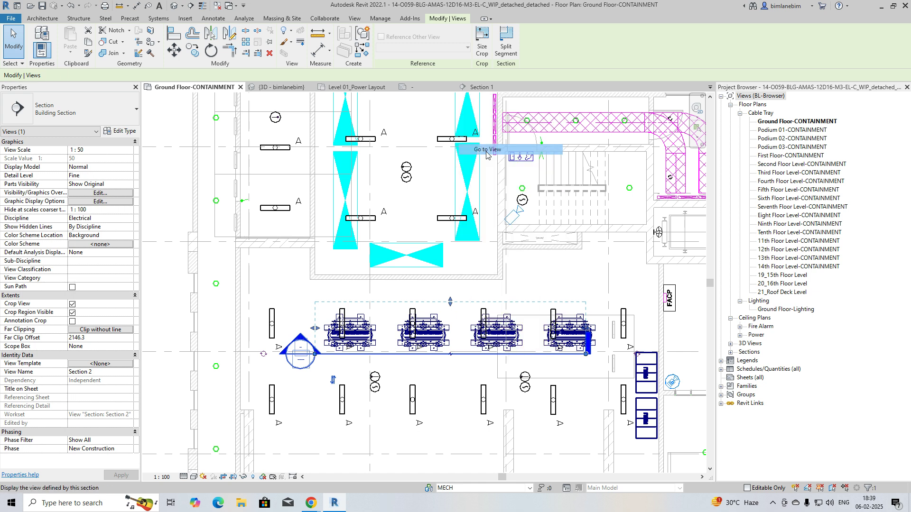
middle_drag(377, 321, 397, 292)
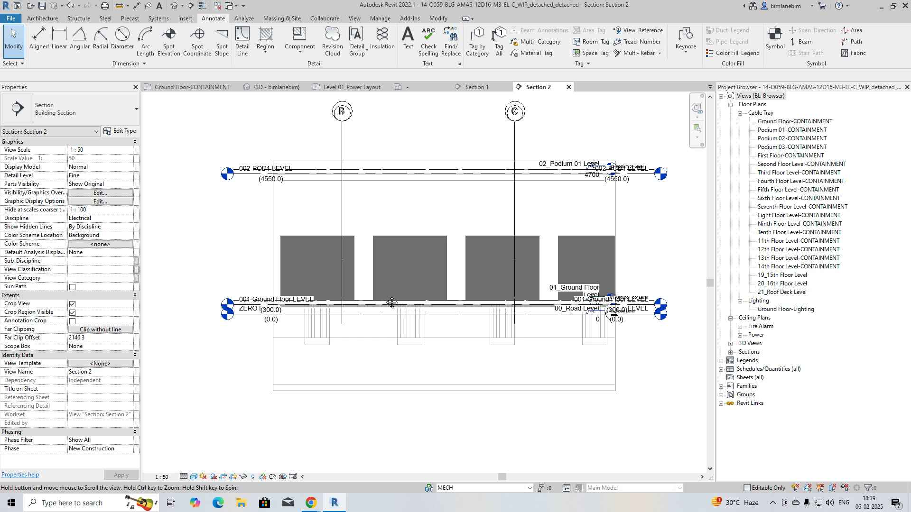
click(162, 477)
click(173, 392)
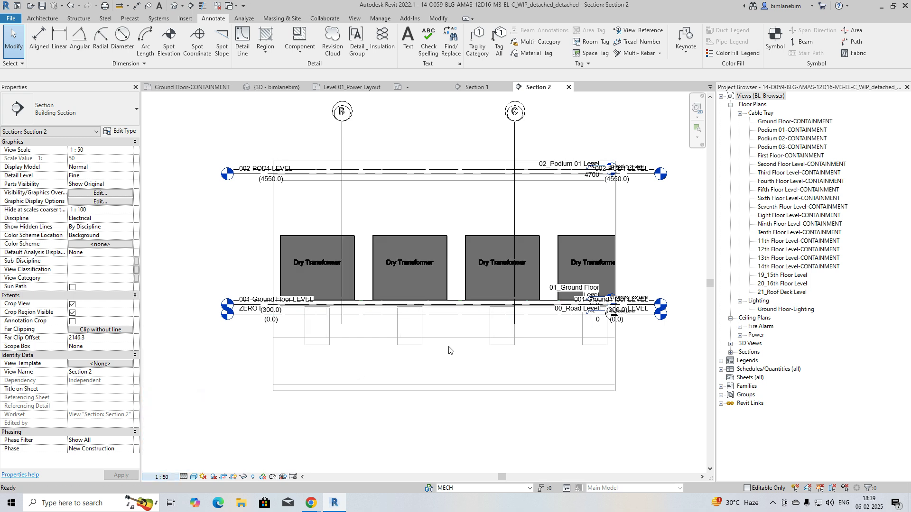
Widen the transformer section's crop region on the right to include the whole fourth transformer and the area beyond it.
click(615, 222)
middle_drag(593, 260, 502, 252)
drag(524, 269, 607, 269)
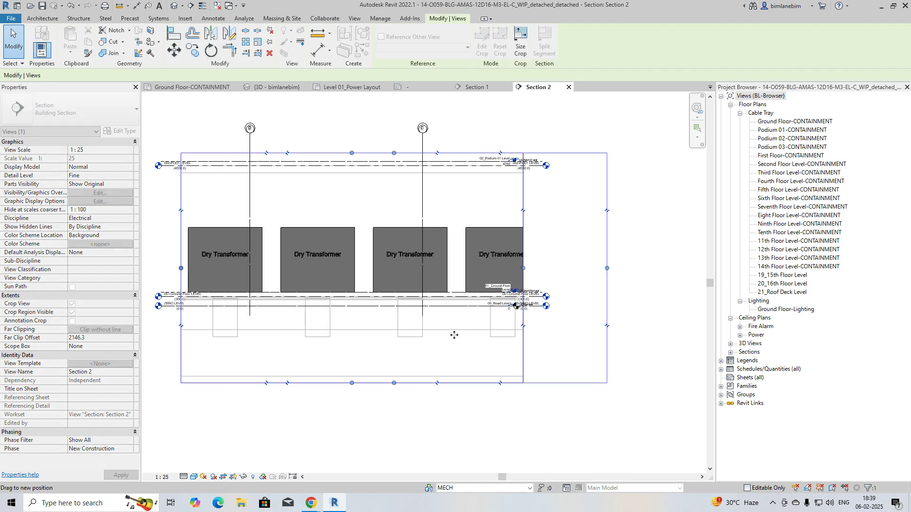
middle_drag(454, 335, 481, 336)
key(Escape)
Select the four dry transformers and show them in a 3D view cropped by a selection box.
drag(194, 214, 596, 363)
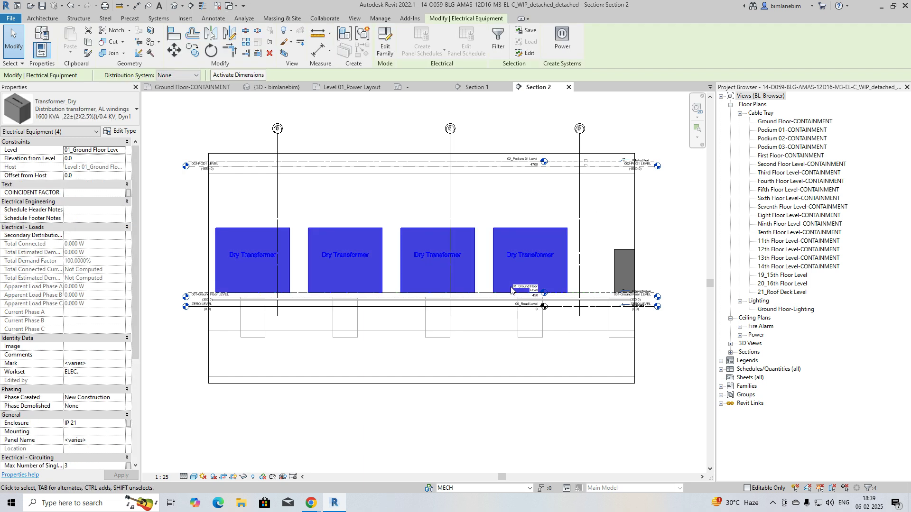
click(285, 54)
shift+middle_drag(493, 283, 403, 277)
key(Escape)
middle_drag(520, 386, 504, 271)
Resize the section box around the transformers and inspect the structure beneath them in 3D.
click(505, 322)
drag(408, 222, 433, 331)
shift+middle_drag(433, 330, 551, 362)
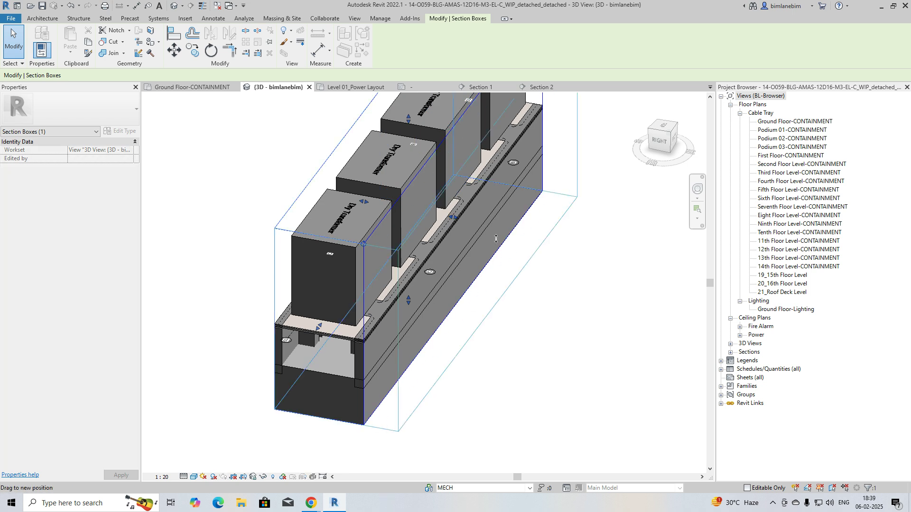
shift+middle_drag(495, 247, 304, 294)
Return to the Ground Floor-CONTAINMENT plan and copy the transformer section up into the electrical room between grids 04 and 05.
click(213, 90)
scroll(462, 323, down, 3)
middle_drag(462, 287, 439, 346)
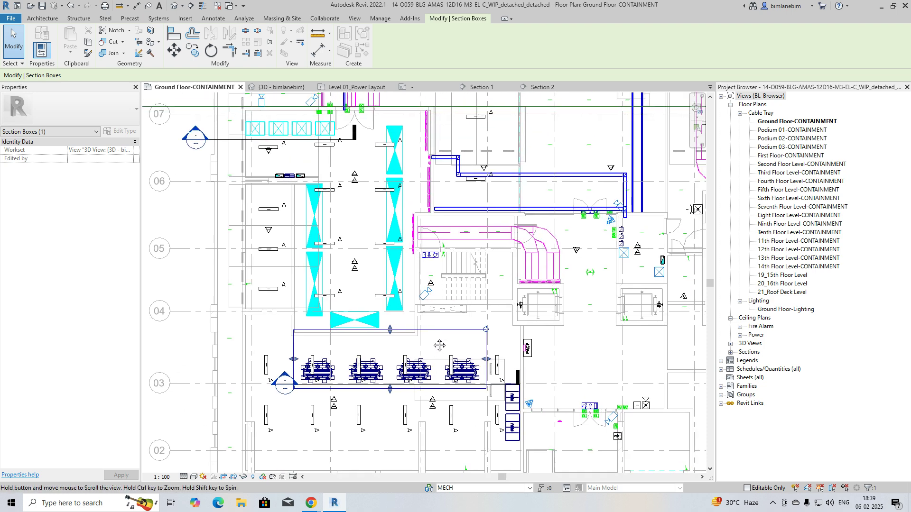
key(Escape)
scroll(395, 252, up, 1)
scroll(338, 413, up, 1)
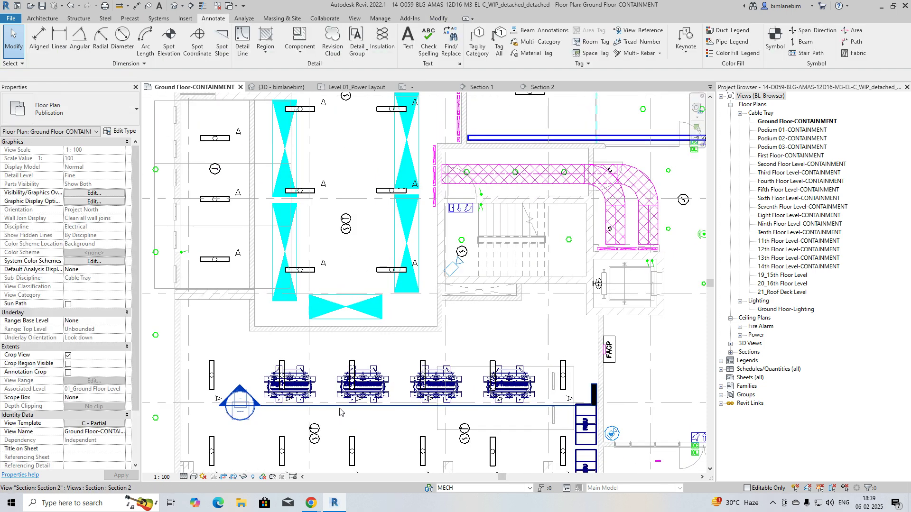
click(332, 407)
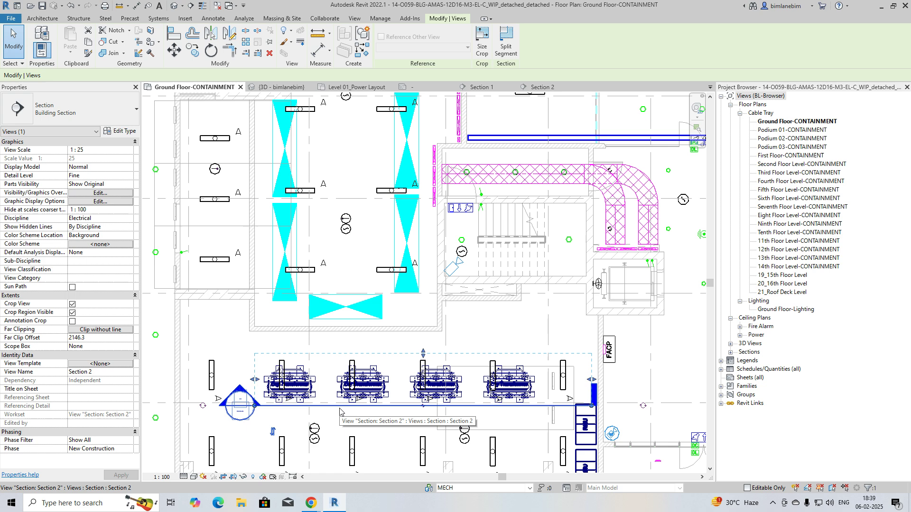
click(331, 237)
key(Escape)
middle_drag(365, 239, 394, 291)
key(Escape)
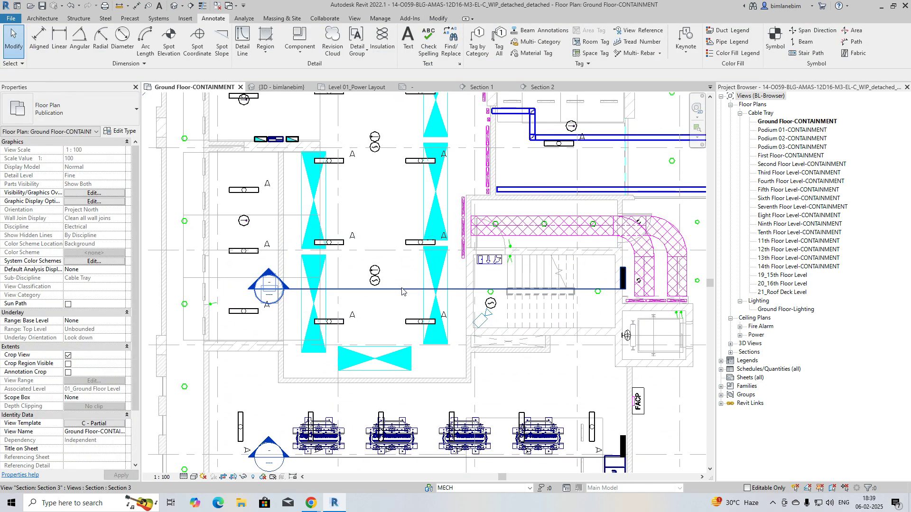
Rotate the copied section 90° and move it alongside the left column of panels in the electrical room.
click(399, 289)
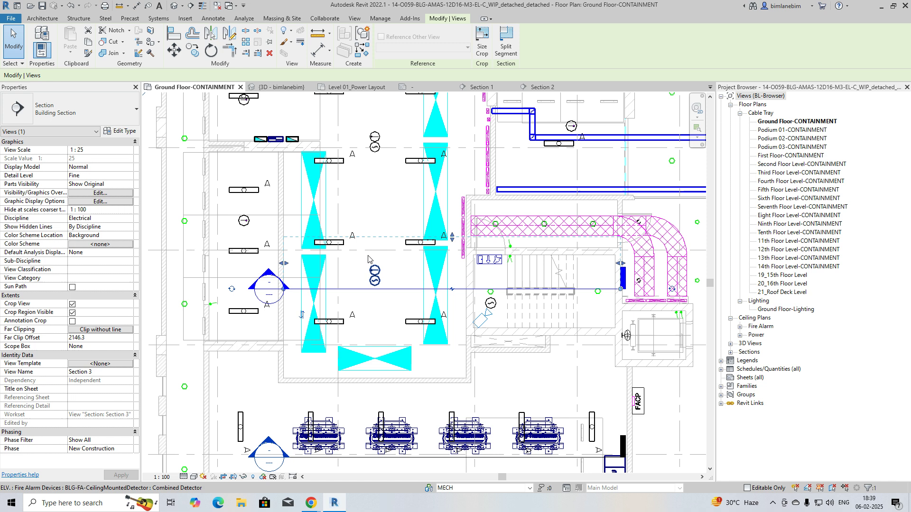
click(213, 52)
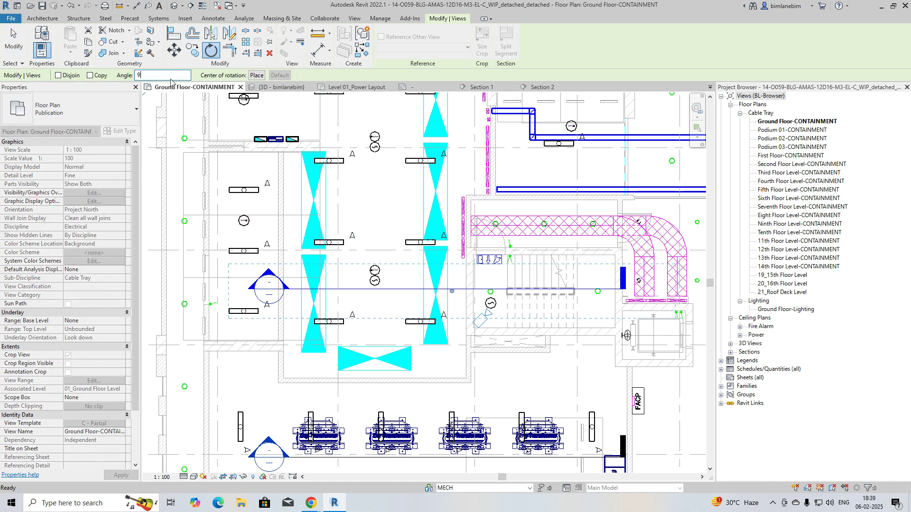
key(Return)
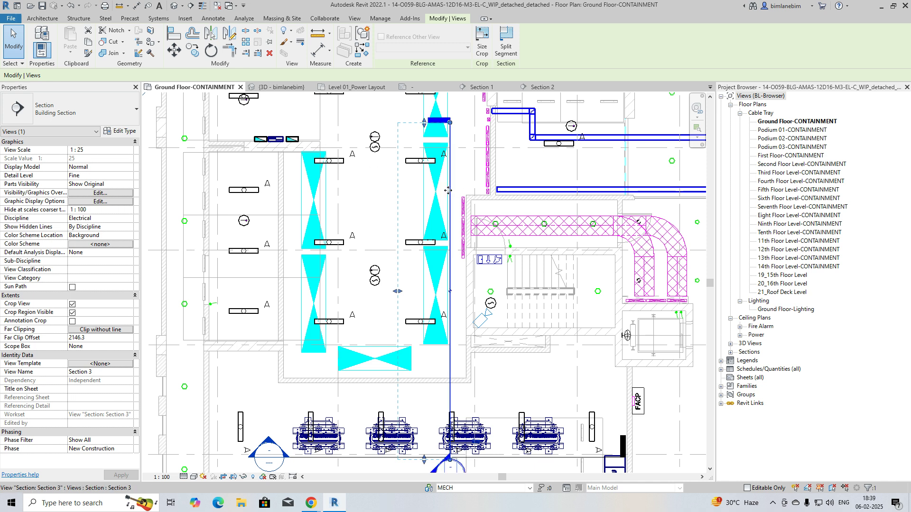
drag(451, 189, 328, 161)
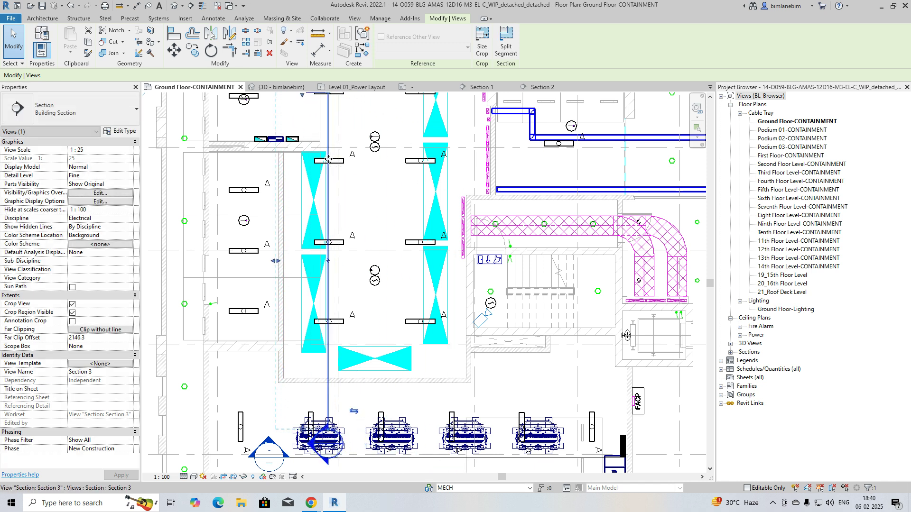
Open the view of the rotated electrical room section and show its full extent.
right_click(329, 160)
click(358, 214)
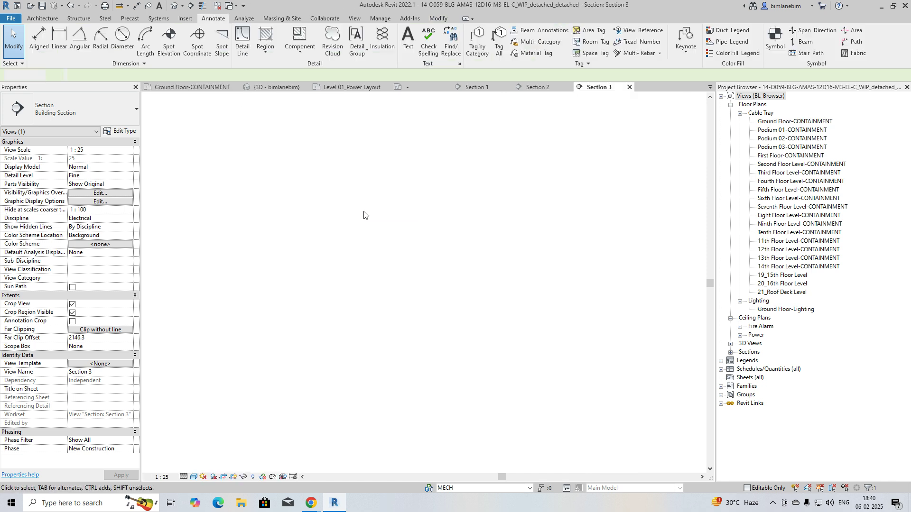
scroll(370, 247, down, 3)
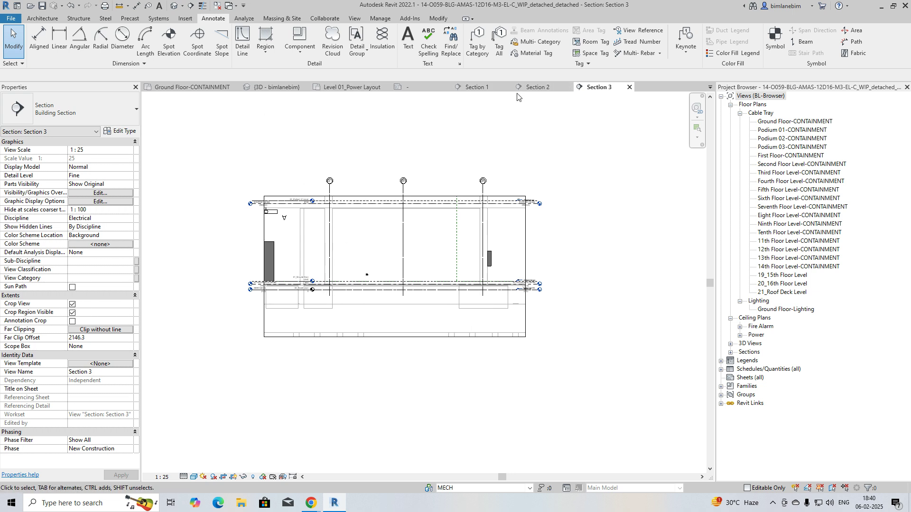
Return to the Ground Floor-CONTAINMENT plan and reopen the electrical room section view from its section line.
click(192, 87)
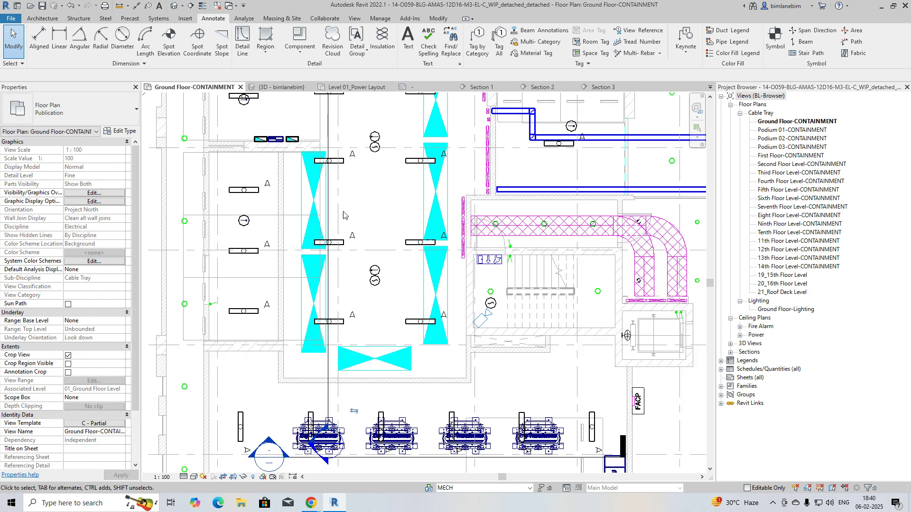
click(329, 274)
scroll(329, 273, up, 1)
key(Escape)
click(329, 257)
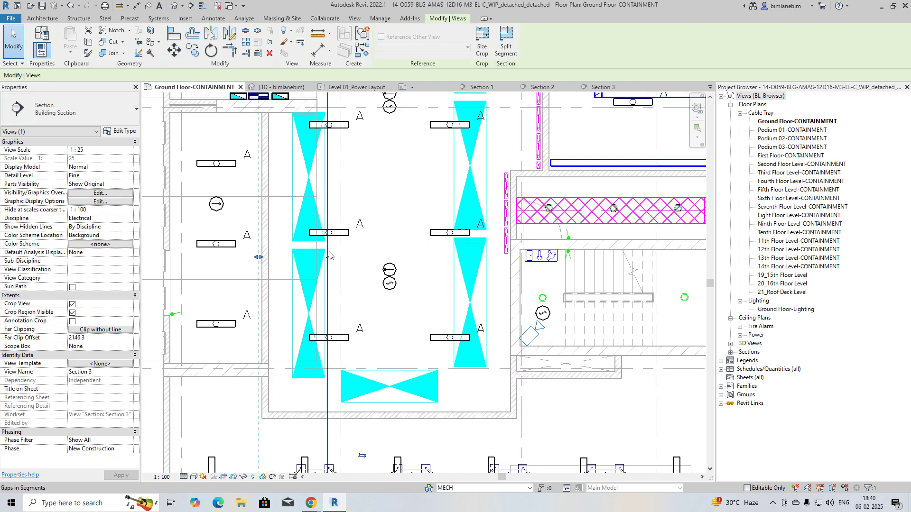
right_click(329, 254)
click(361, 300)
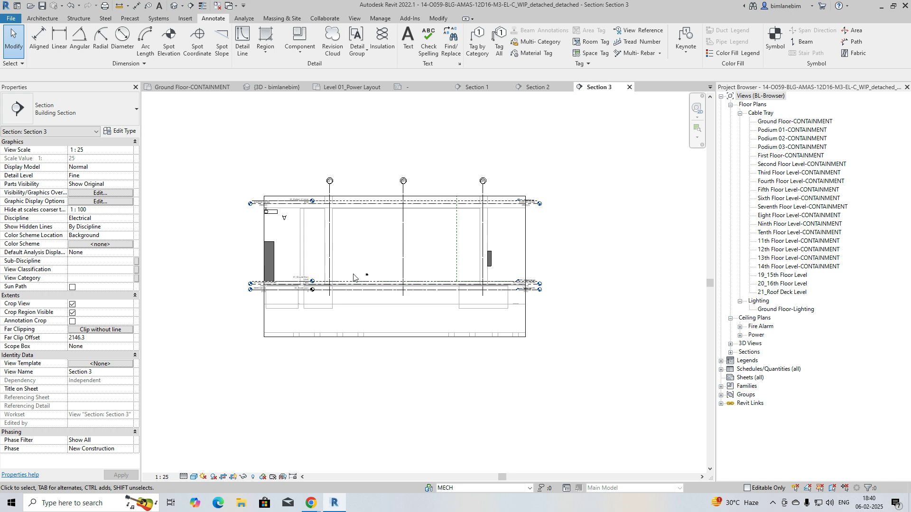
Check Section 3's workset visibility and turn on all model categories in its visibility overrides.
key(v)
key(g)
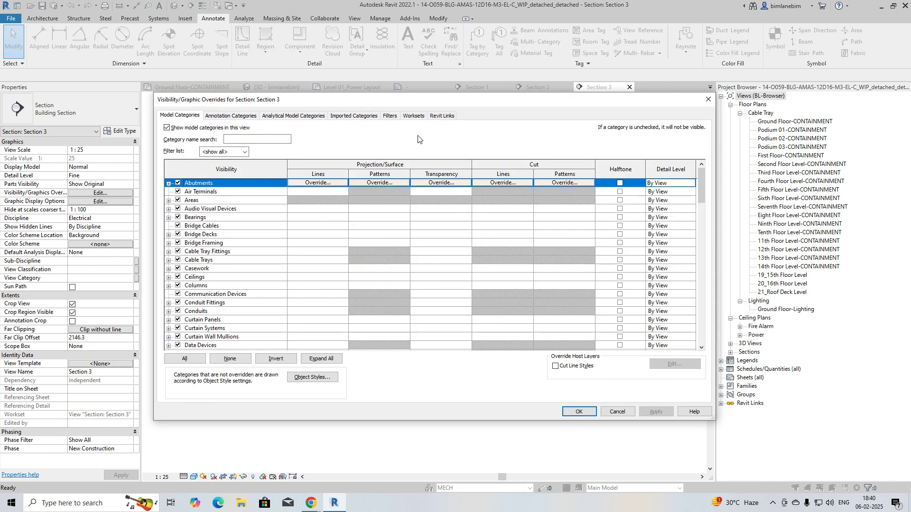
click(414, 116)
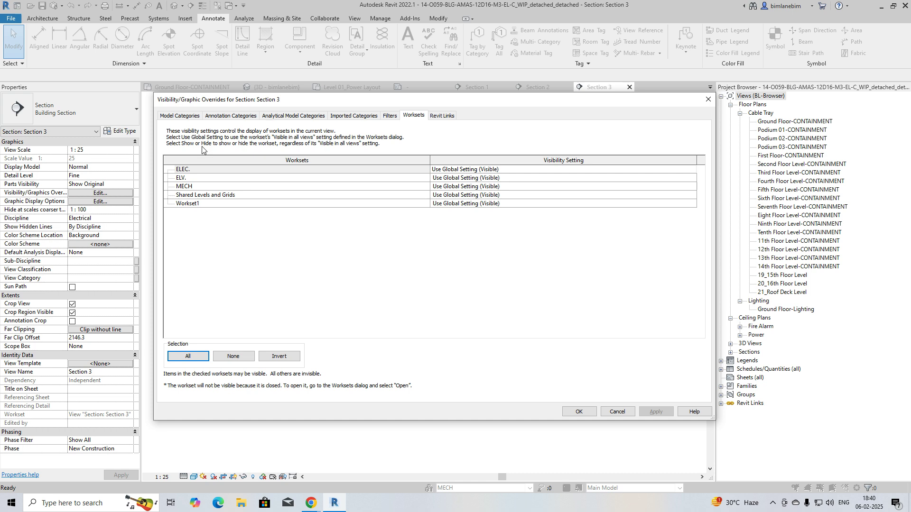
click(225, 117)
click(179, 115)
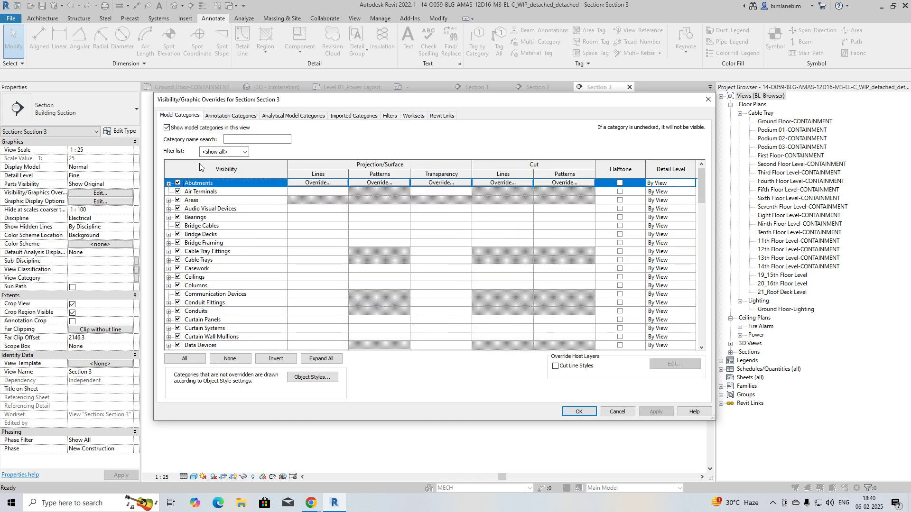
click(200, 260)
click(184, 359)
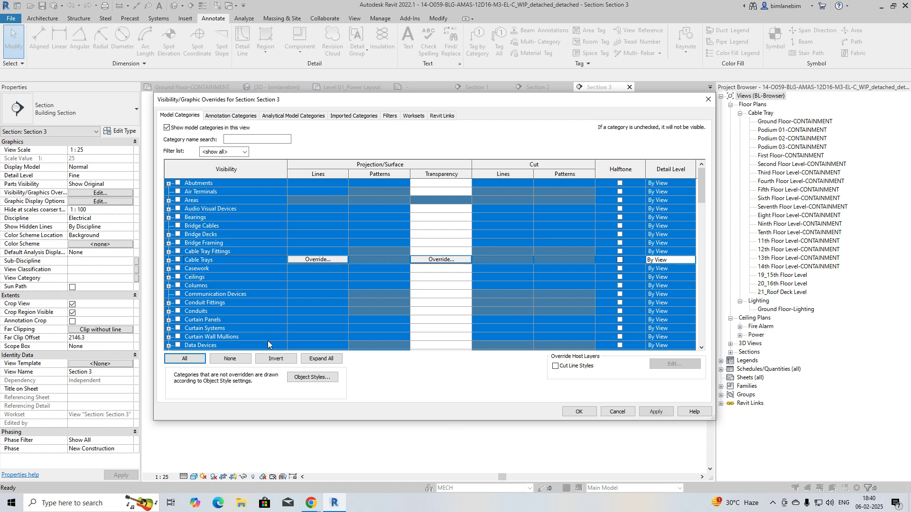
click(578, 411)
Extend the left edge of Section 3's crop region outward past the neighbouring equipment.
scroll(268, 248, up, 1)
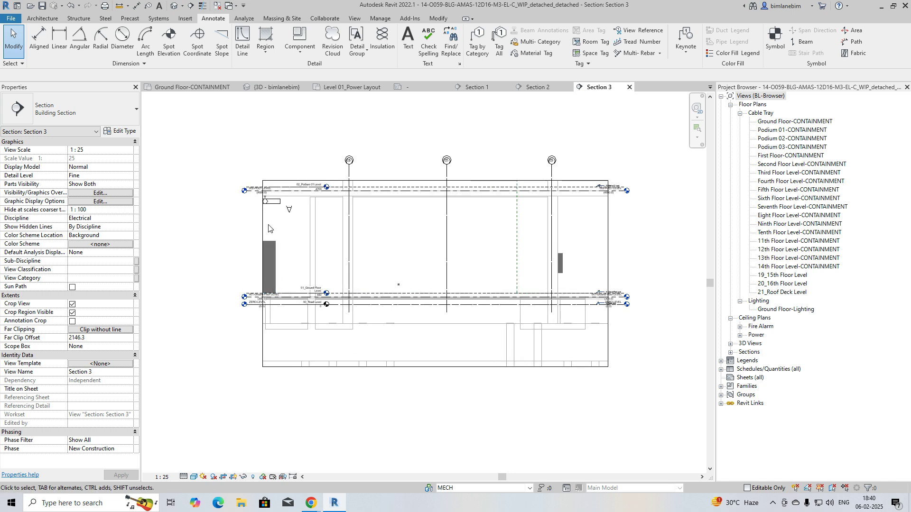
click(264, 226)
middle_drag(304, 245, 446, 264)
drag(406, 292, 263, 290)
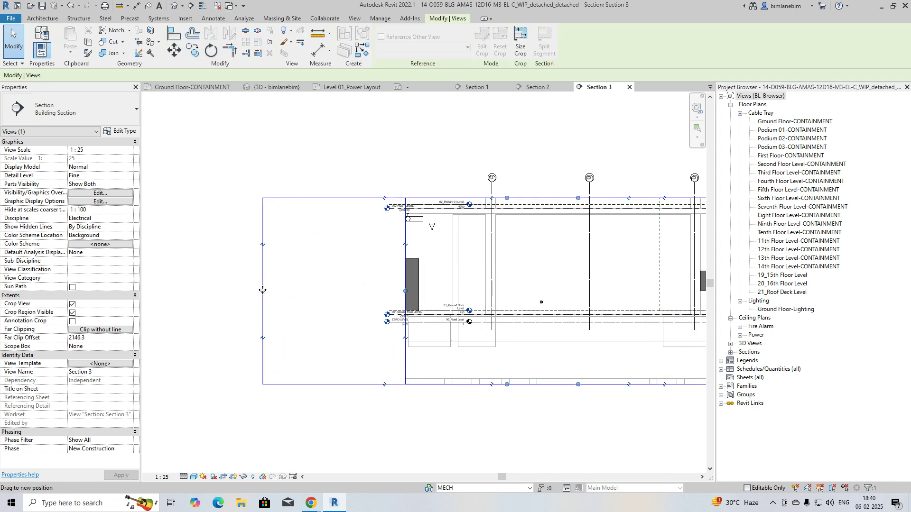
scroll(368, 294, down, 1)
scroll(367, 294, down, 1)
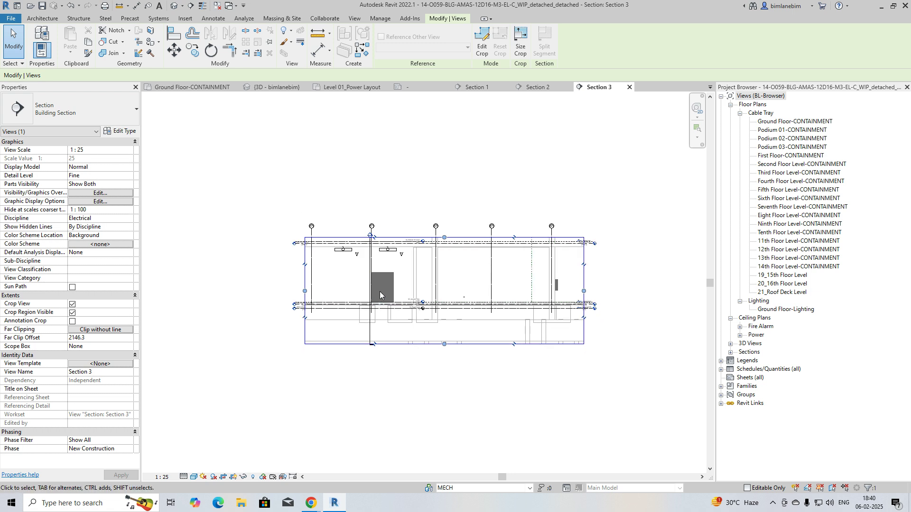
key(Escape)
Isolate the two left-hand MDB panels from the Ground Floor-CONTAINMENT plan in a 3D selection box.
click(216, 87)
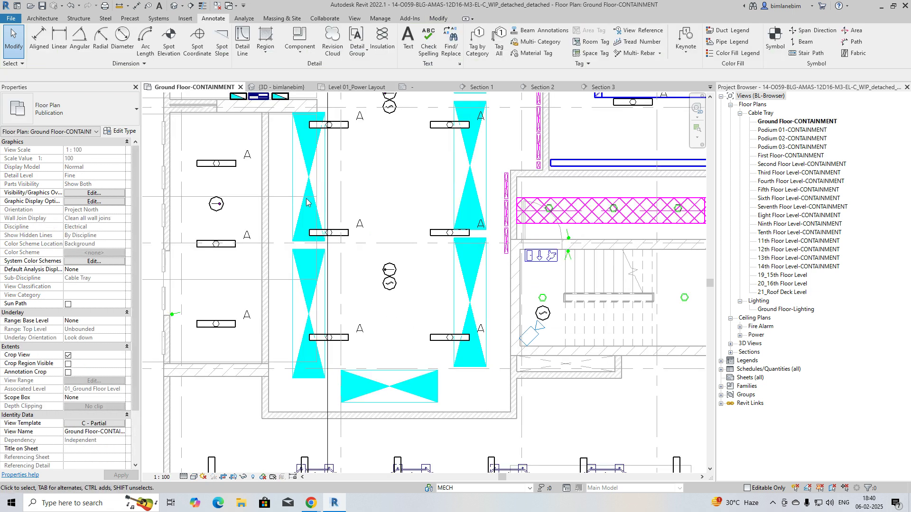
click(295, 196)
ctrl+click(306, 289)
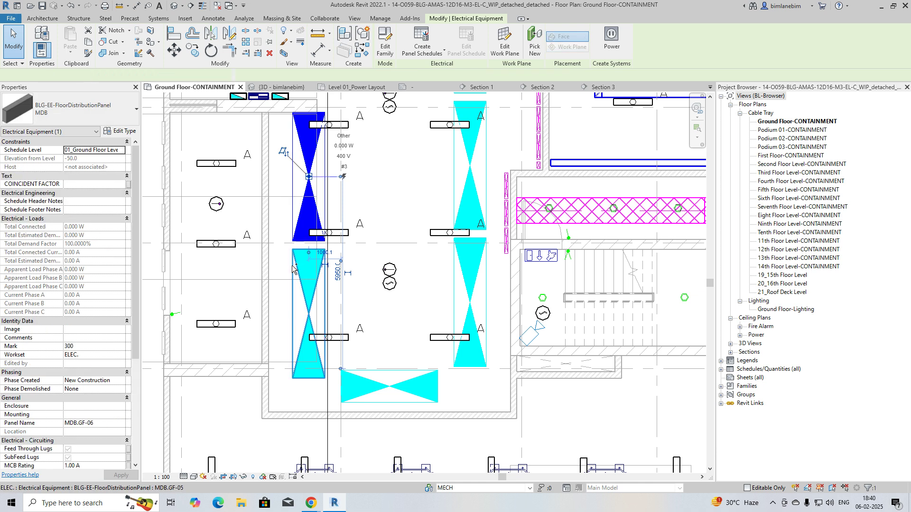
click(289, 50)
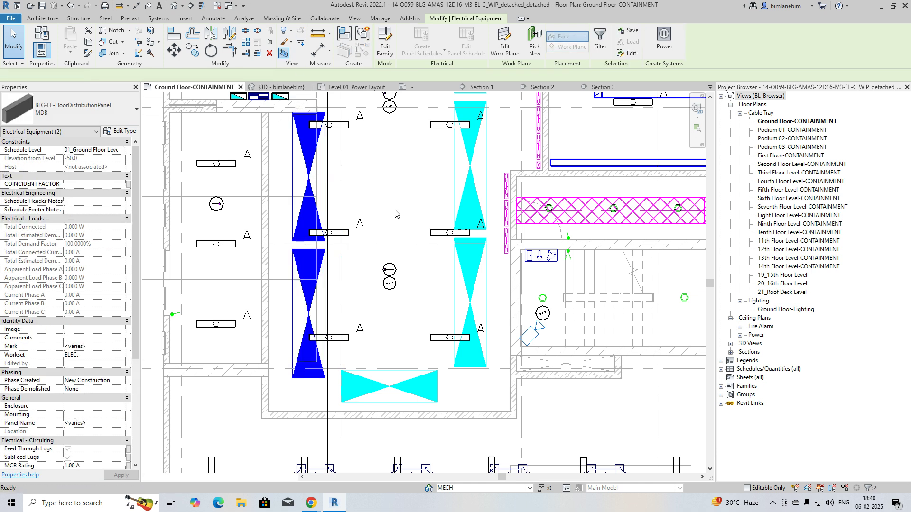
shift+middle_drag(615, 318, 482, 283)
key(Escape)
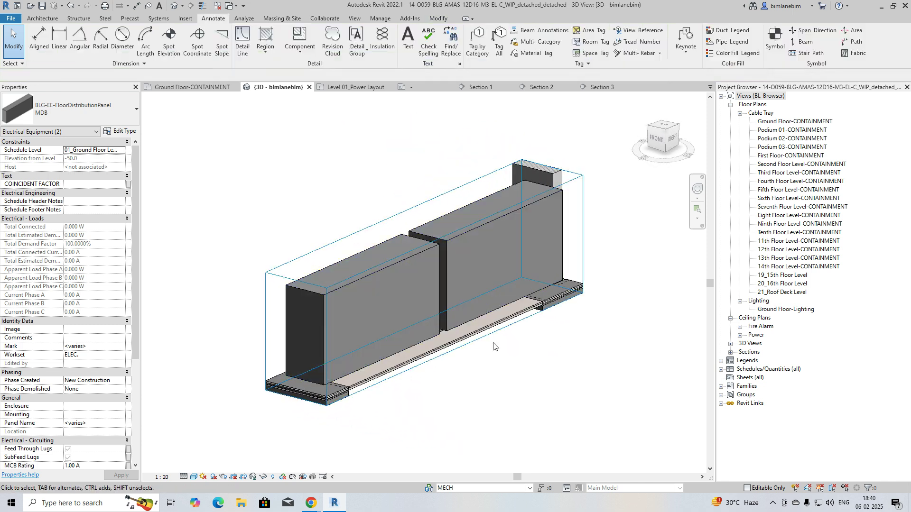
Extend the section box downward below the two MDB panels and inspect the structure beneath them.
click(477, 333)
middle_drag(478, 333, 474, 298)
drag(419, 306, 419, 368)
click(527, 362)
shift+middle_drag(526, 362, 451, 294)
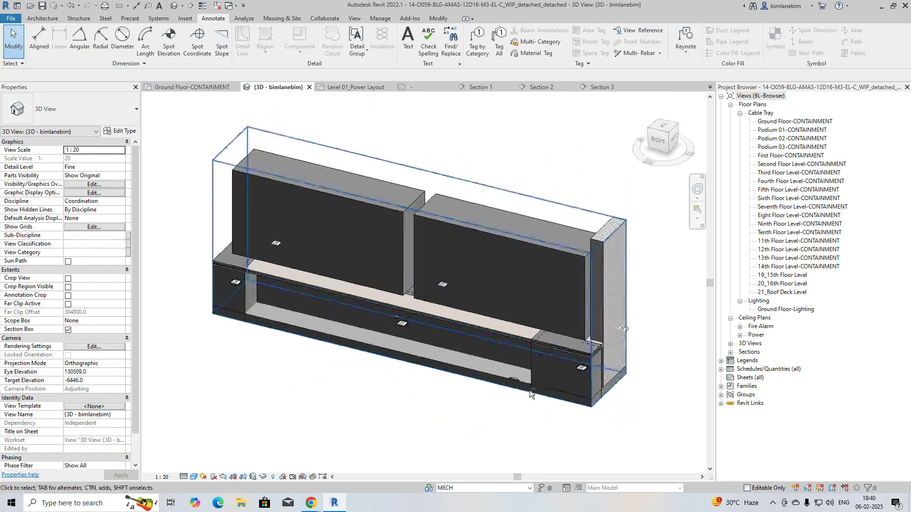
click(440, 203)
key(Escape)
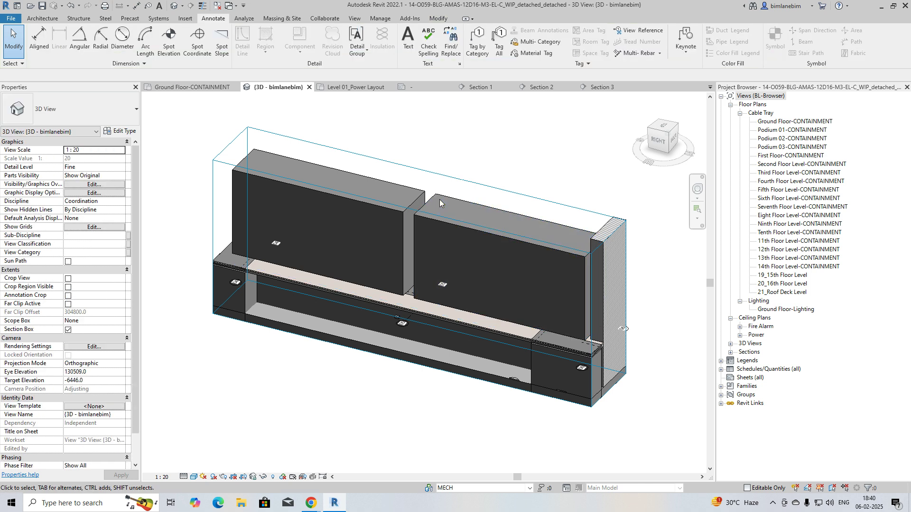
Open the MDB panel's family for editing and bring up its Left elevation.
click(440, 195)
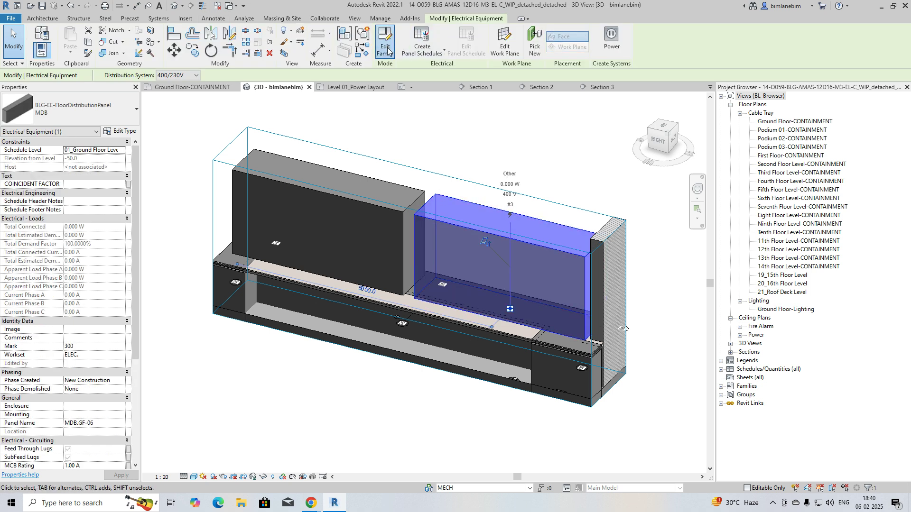
click(385, 46)
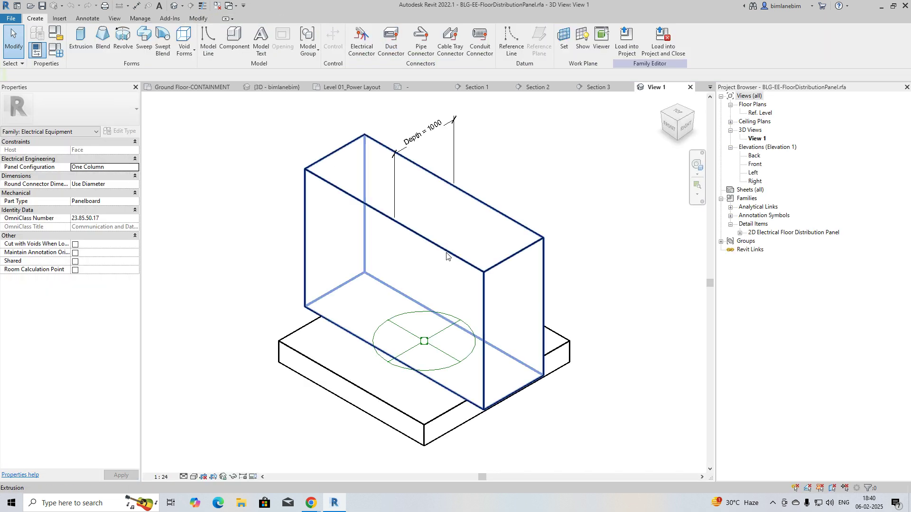
double_click(760, 113)
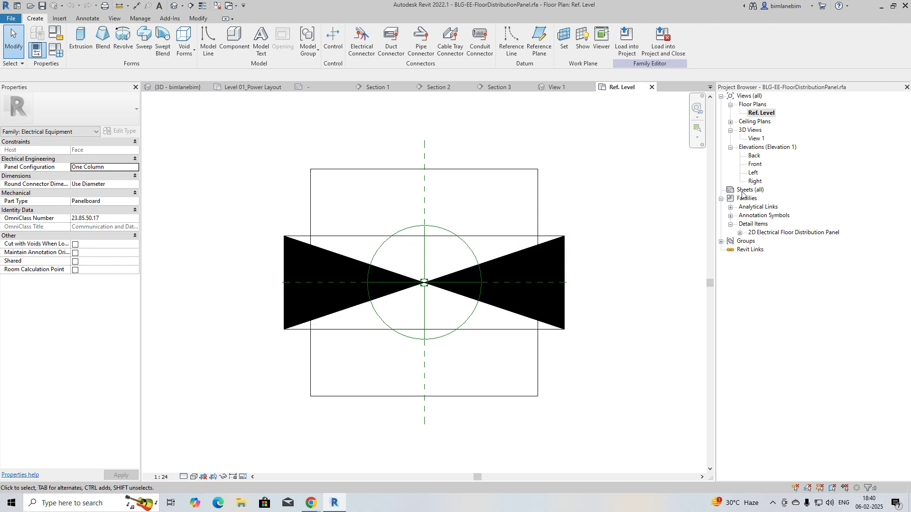
double_click(755, 173)
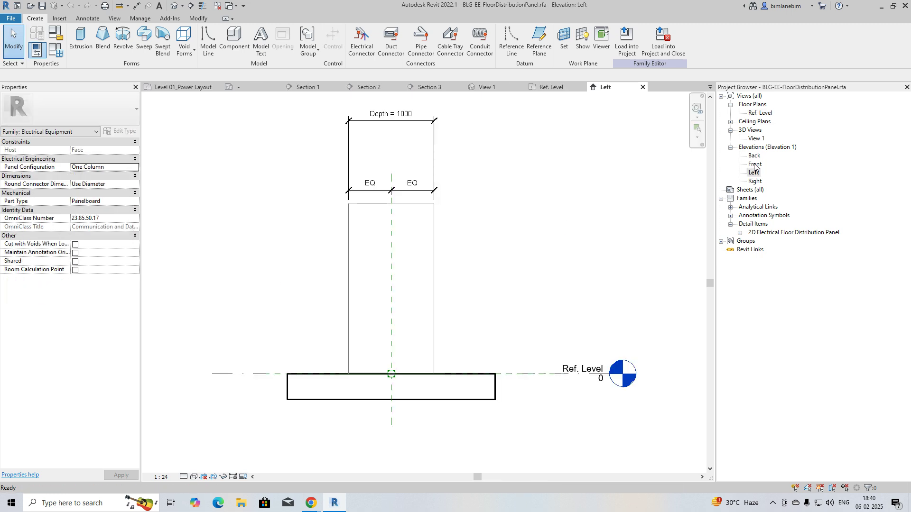
Set the panel body extrusion's visibility to display in Front/Back and Left/Right views.
click(410, 254)
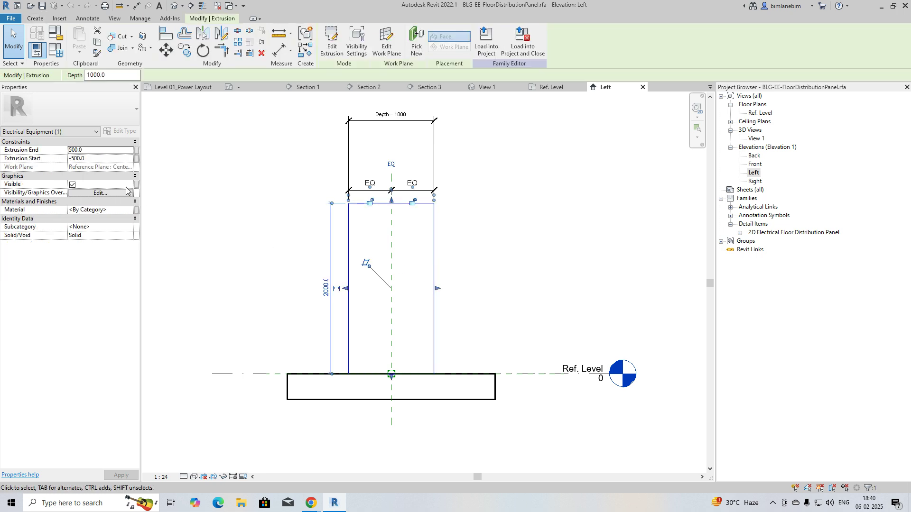
click(98, 194)
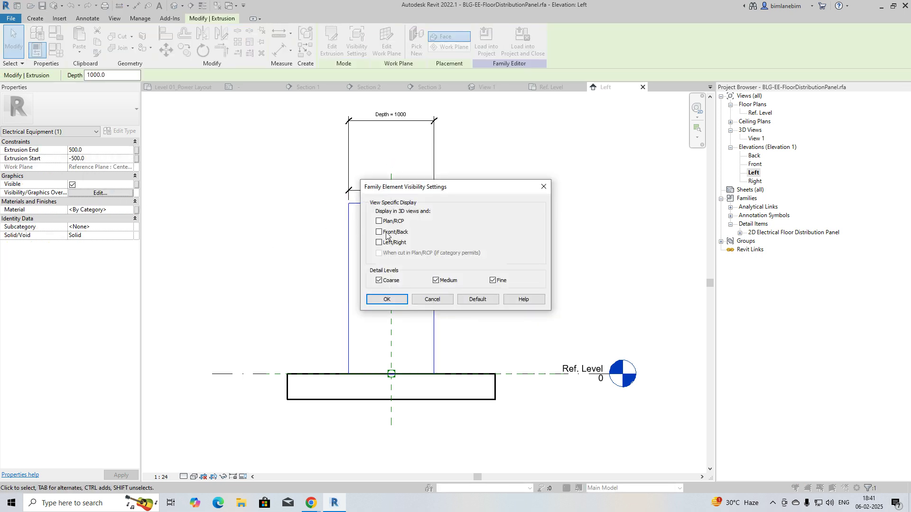
click(385, 298)
key(Escape)
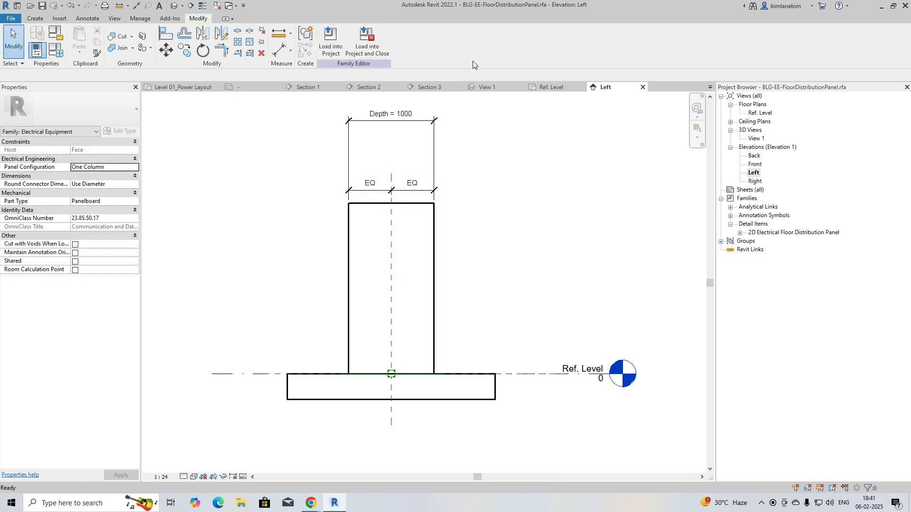
Load the edited BLG-EE-FloorDistributionPanel family into the building project and return to its 3D view.
click(332, 50)
click(430, 321)
click(414, 244)
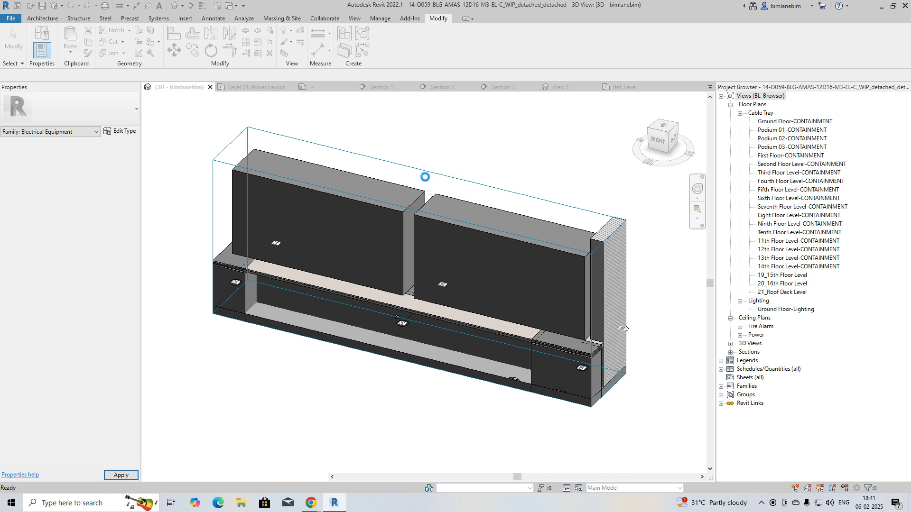
click(243, 90)
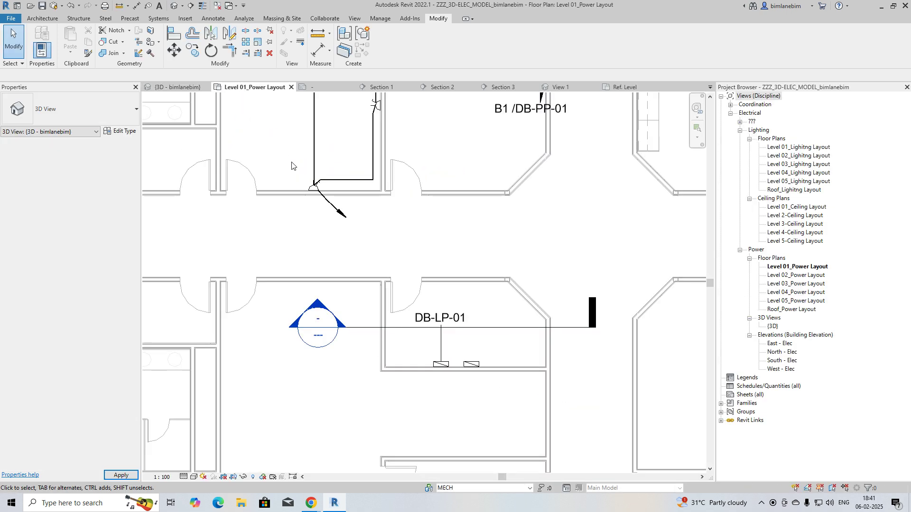
click(188, 88)
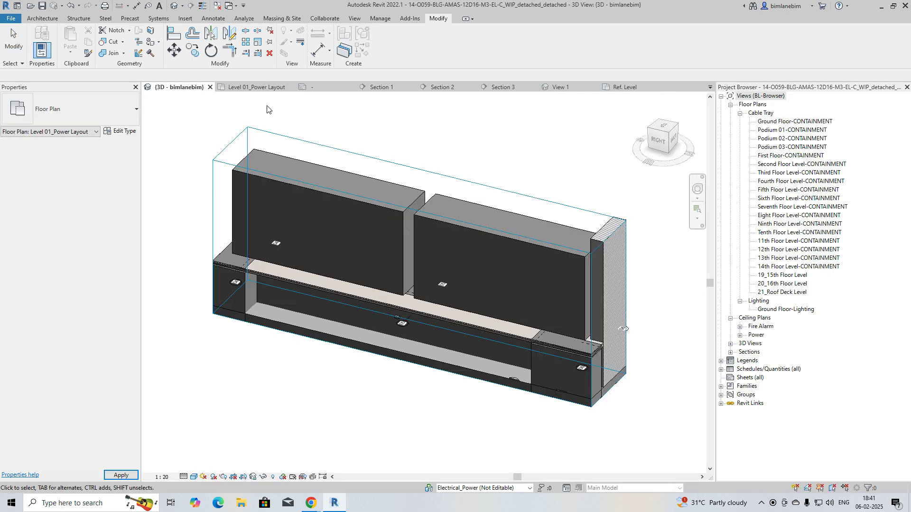
Open Section 3 from its section line on the Ground Floor-CONTAINMENT plan and check the panels' display.
double_click(783, 122)
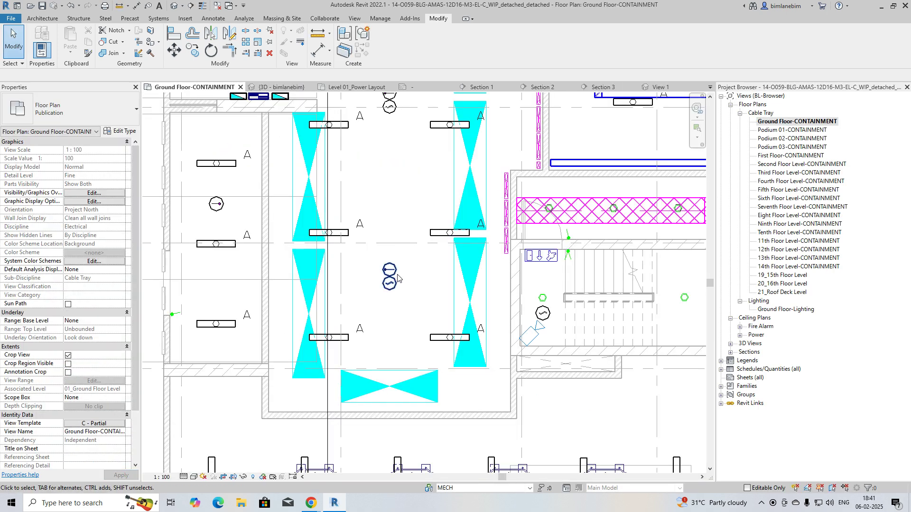
scroll(332, 216, up, 3)
right_click(336, 215)
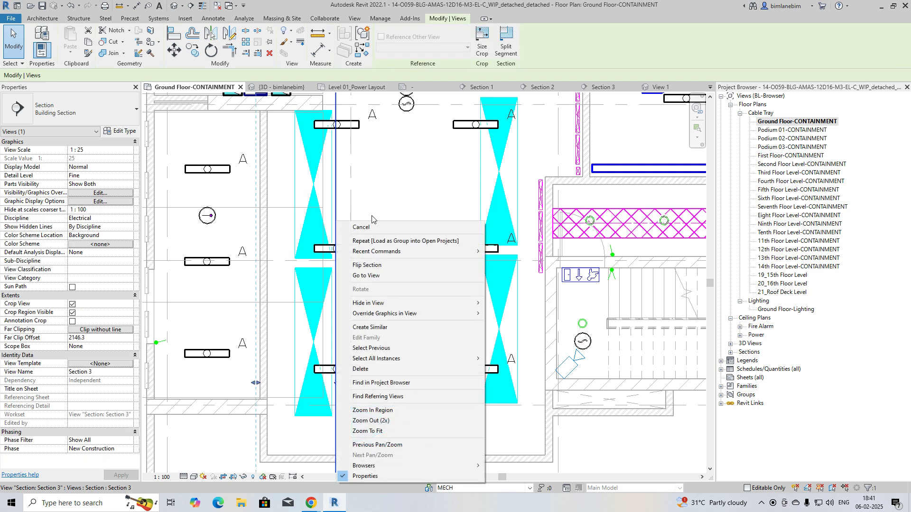
click(378, 279)
scroll(378, 215, up, 3)
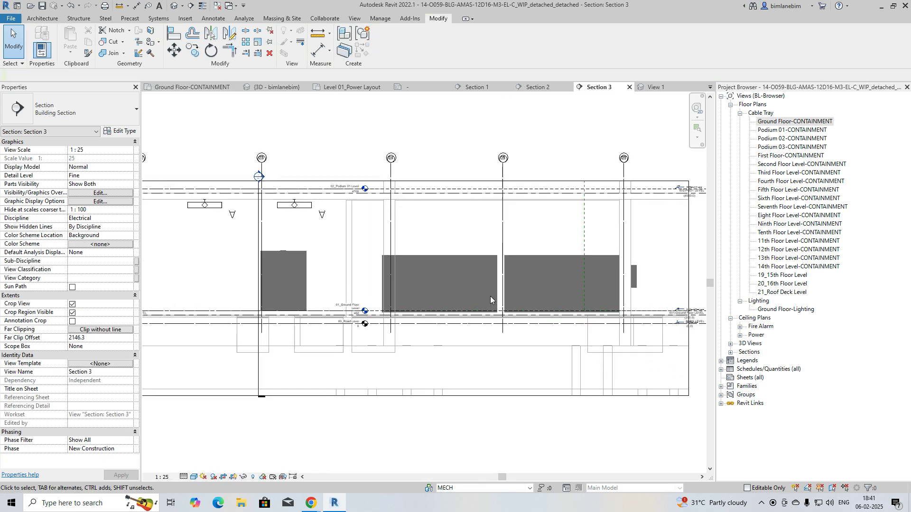
scroll(377, 239, down, 3)
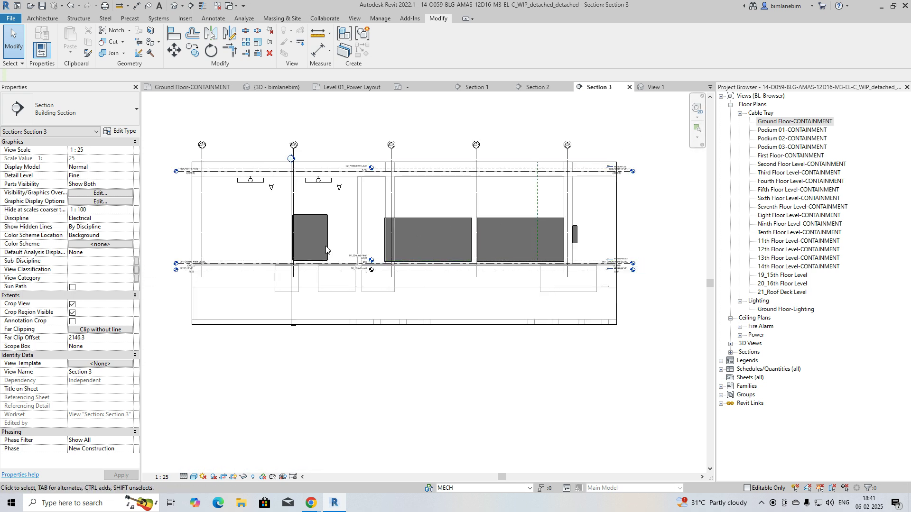
Pull the left edge of Section 3's crop region in to just outside the two MDB panels.
click(193, 243)
drag(194, 243, 351, 249)
scroll(642, 237, up, 1)
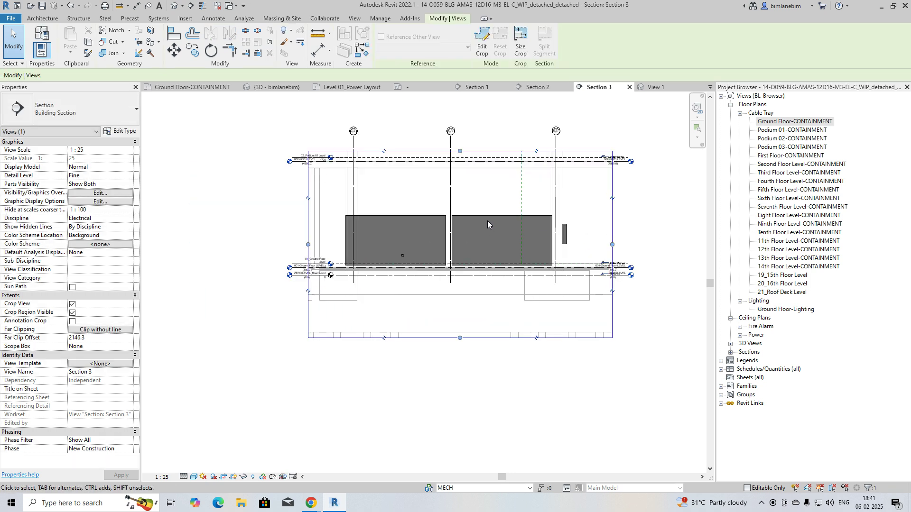
Switch back to the floor distribution panel family and open its Front elevation.
click(667, 89)
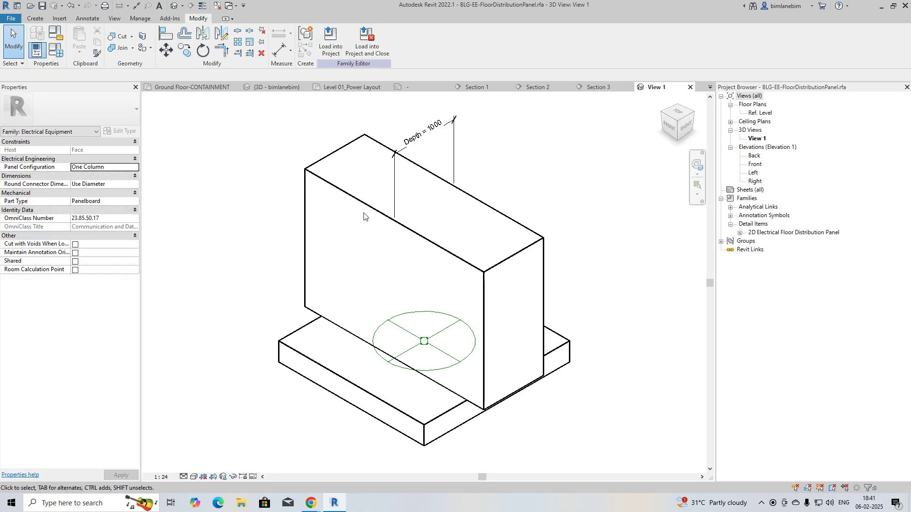
double_click(760, 113)
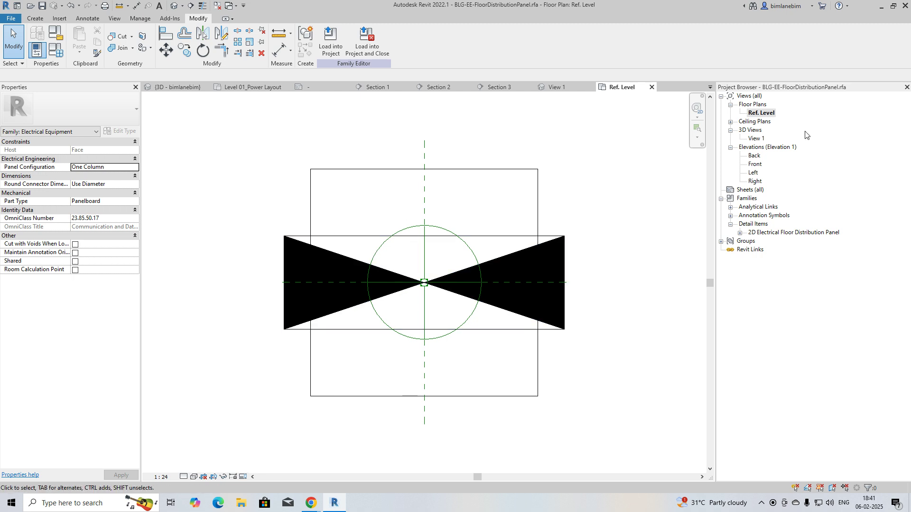
double_click(755, 173)
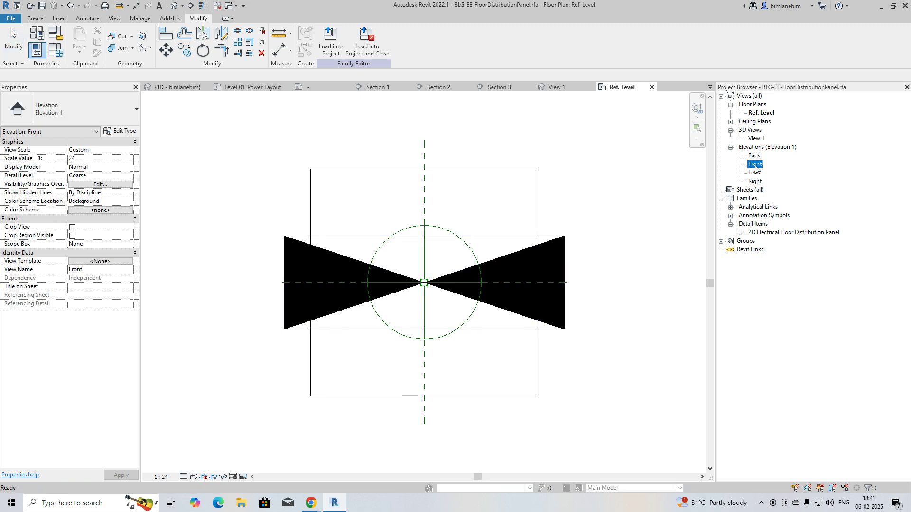
double_click(755, 164)
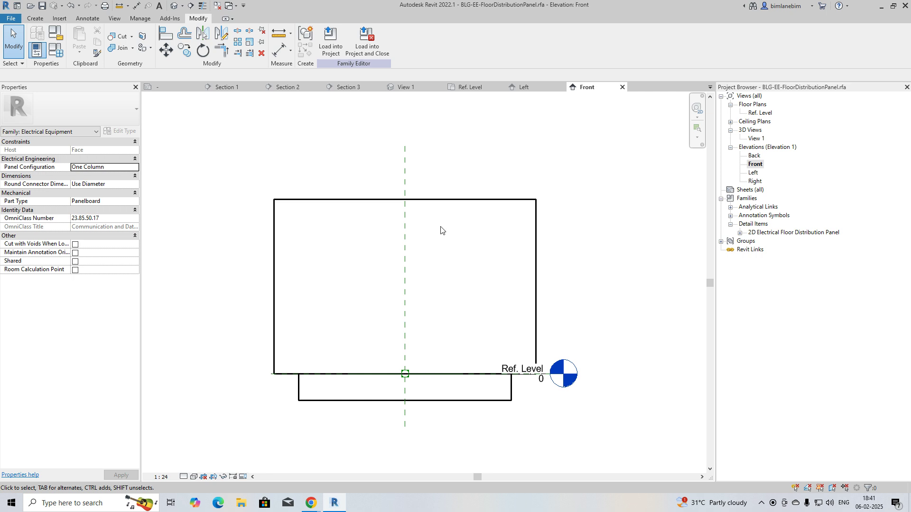
Check the view-specific visibility and detail levels of the large panel extrusion in the family's Front elevation.
click(536, 283)
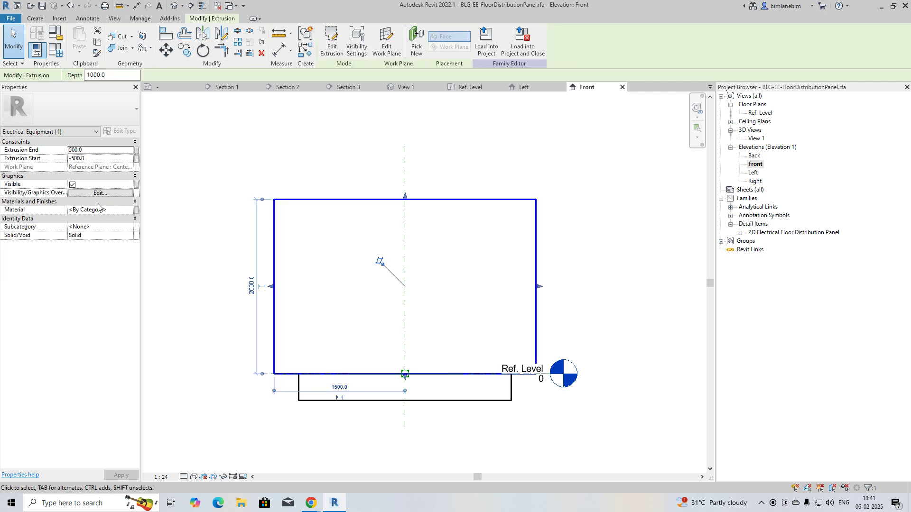
click(95, 193)
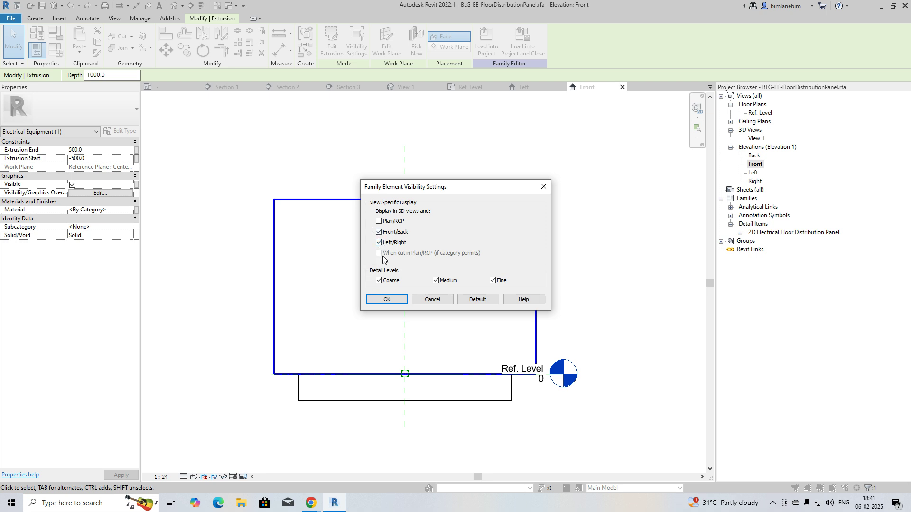
click(386, 299)
click(254, 126)
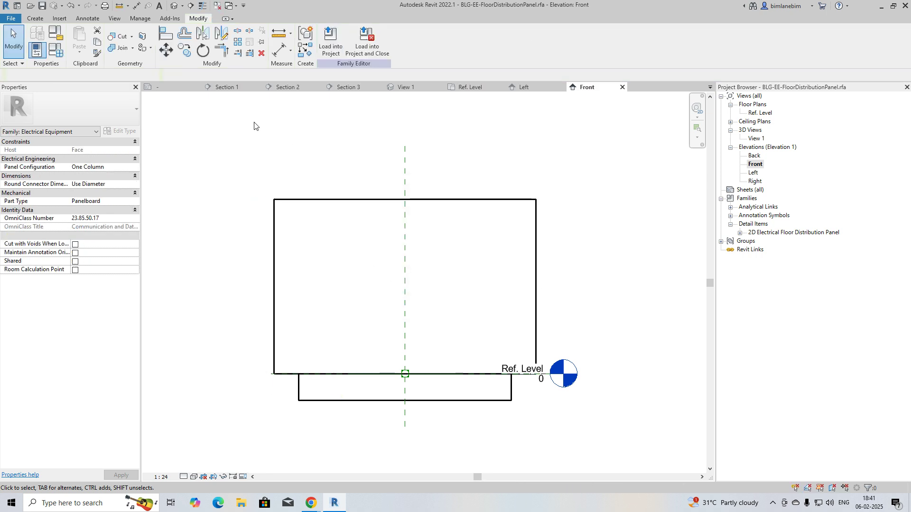
Return to Section 3 and tag the left MDB panel, with a leader and the label above the panel.
click(343, 88)
key(t)
key(g)
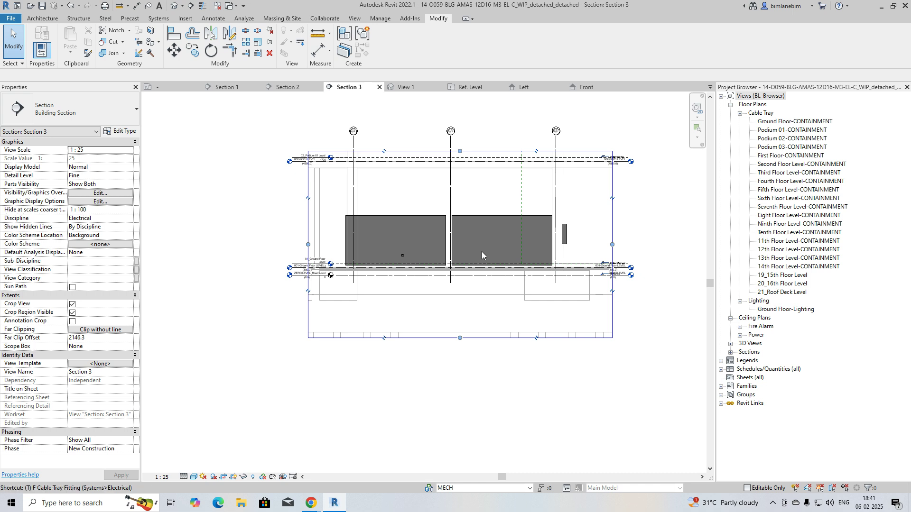
scroll(398, 215, up, 3)
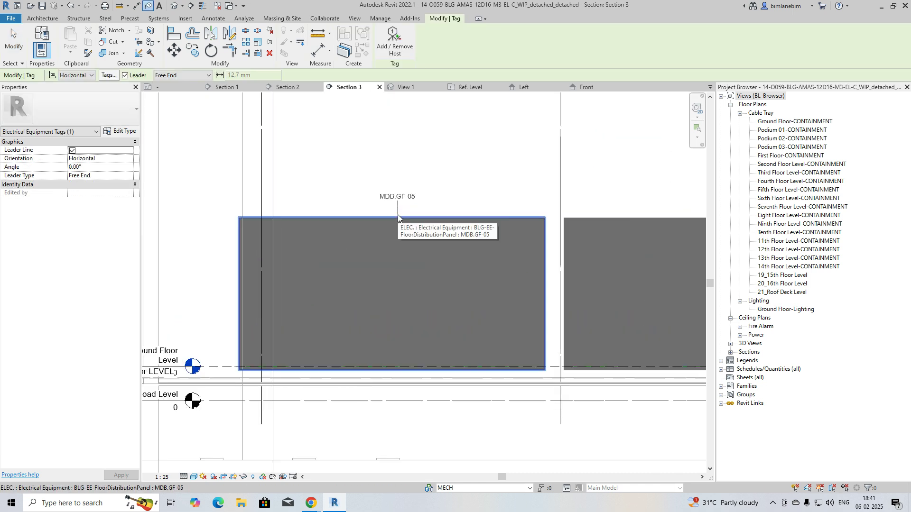
scroll(398, 215, up, 2)
key(Escape)
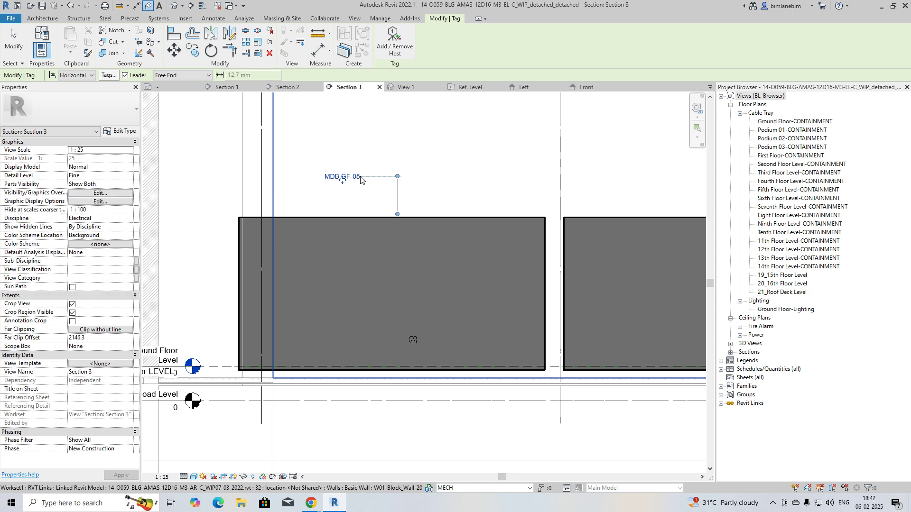
Tag the right MDB panel with a leader, placing the label just above the panel.
scroll(427, 200, down, 2)
middle_drag(434, 197, 394, 214)
scroll(453, 203, down, 1)
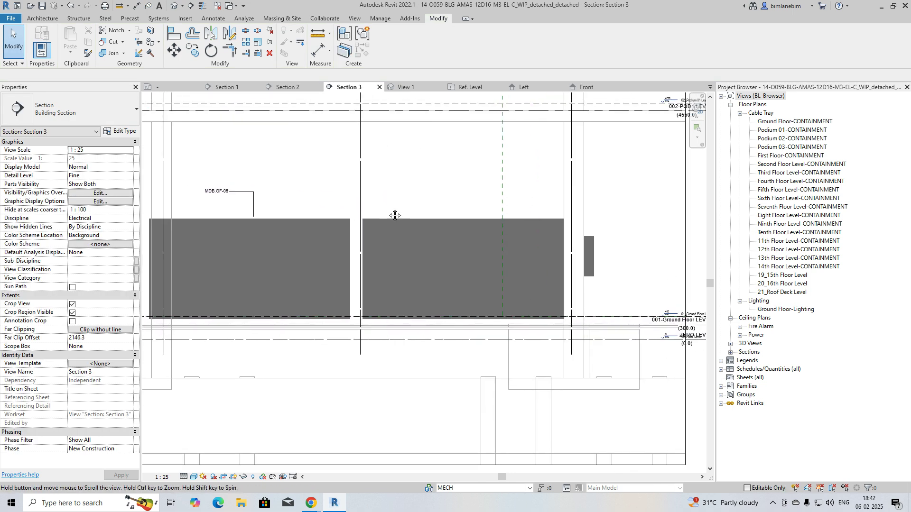
key(t)
key(g)
click(429, 218)
click(430, 203)
click(443, 203)
key(Escape)
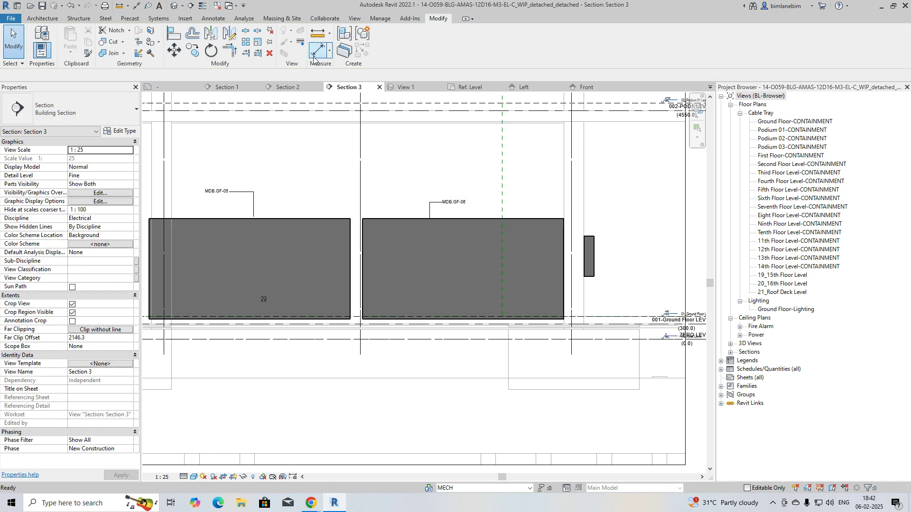
Dimension the right MDB panel's height, placing the dimension line to the right of the small wall panel.
click(315, 55)
click(545, 218)
click(612, 231)
key(Escape)
Select the panels with their annotations in Section 3 and isolate them in a 3D selection box view.
scroll(608, 239, down, 2)
scroll(353, 225, up, 1)
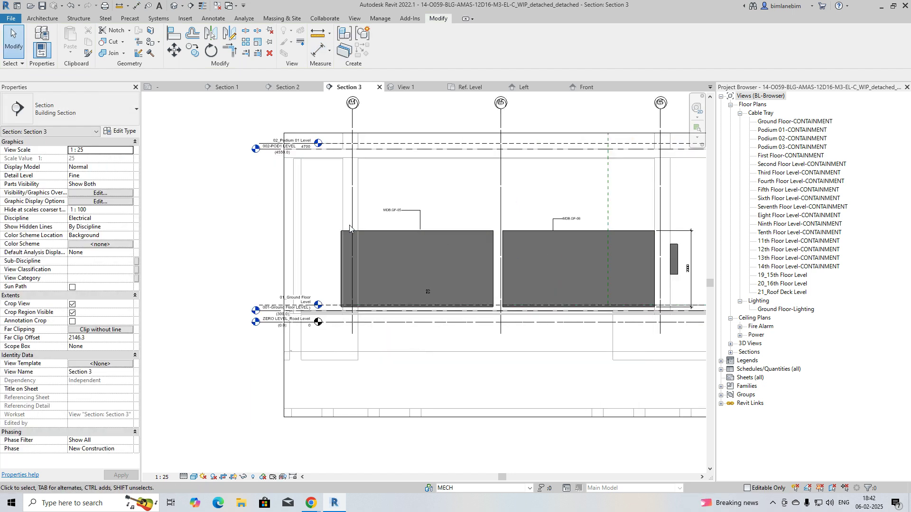
middle_drag(350, 227, 314, 229)
scroll(207, 209, down, 2)
drag(203, 205, 534, 327)
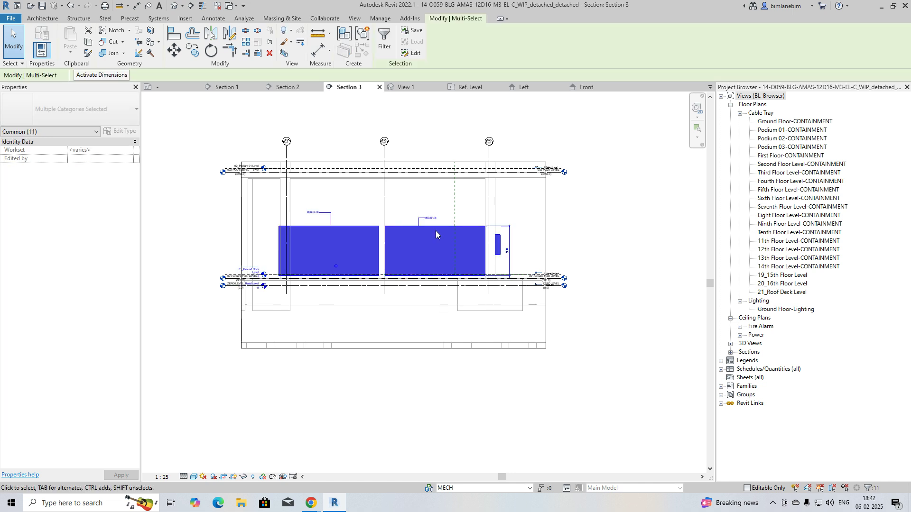
click(284, 53)
mouse_move(456, 314)
shift+middle_down()
mouse_move(325, 316)
mouse_move(452, 306)
shift+middle_up()
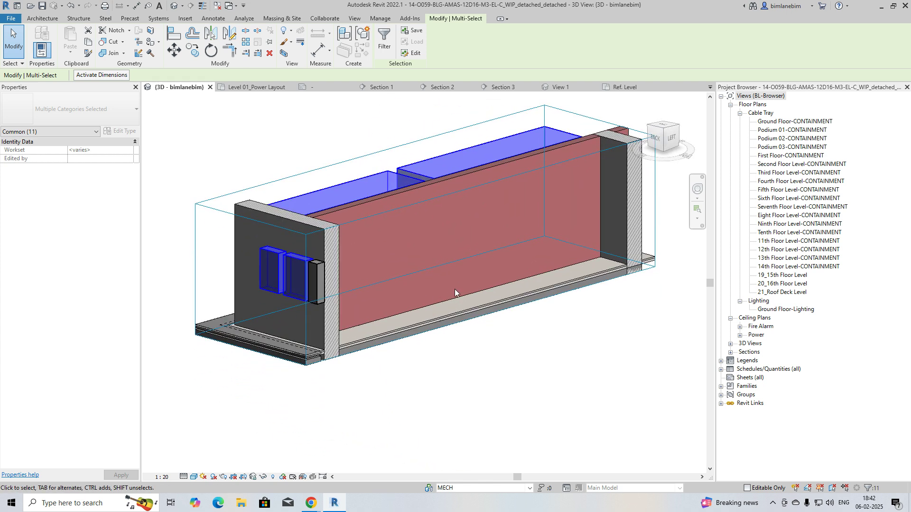